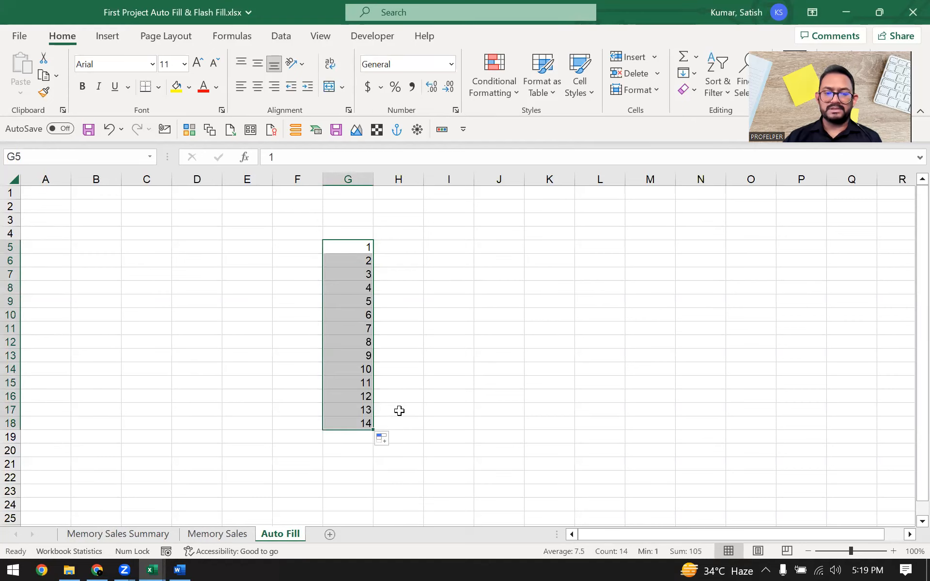
- Enter 2 in I5 and 4 in I6, then auto-fill the series down to I18
left_click_drag(363, 245, 343, 419)
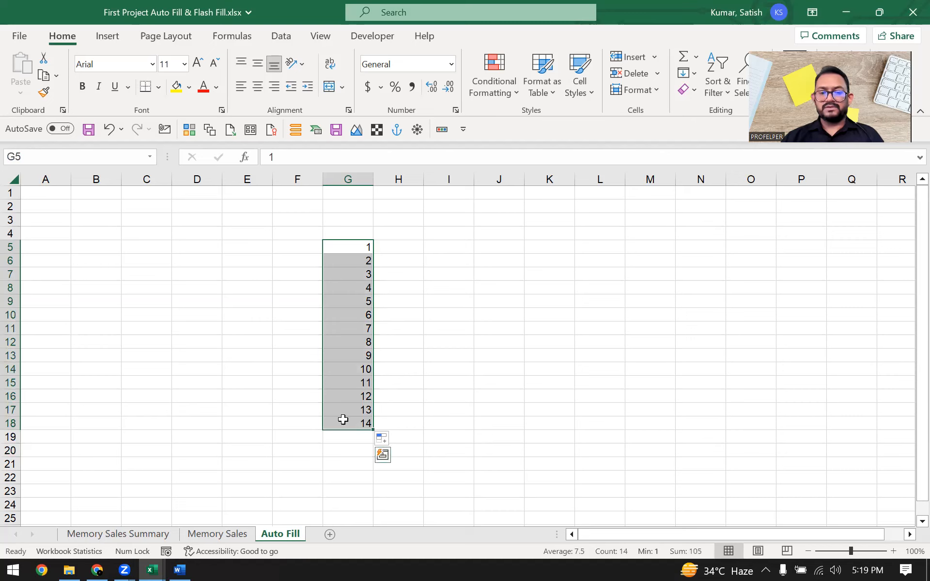
left_click(449, 246)
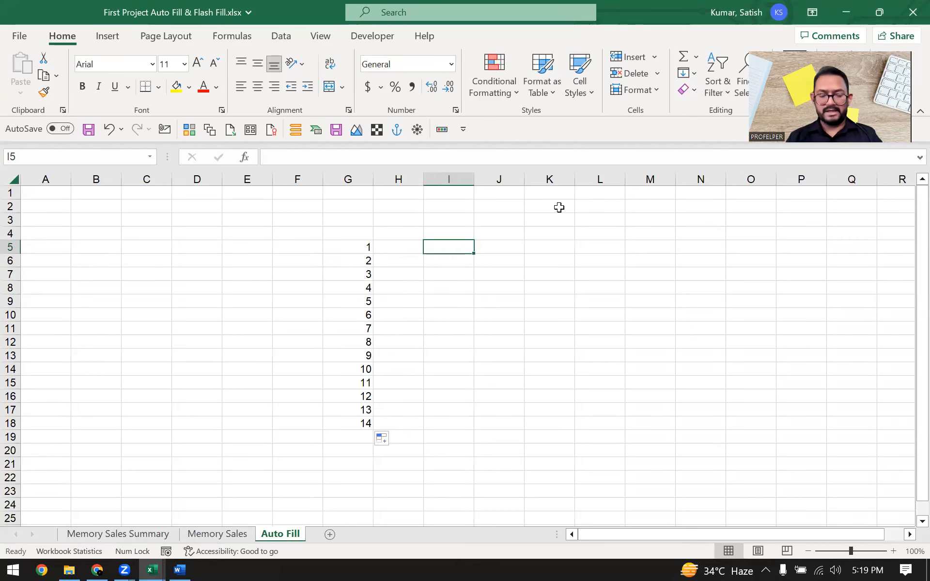
type("2")
key("Return")
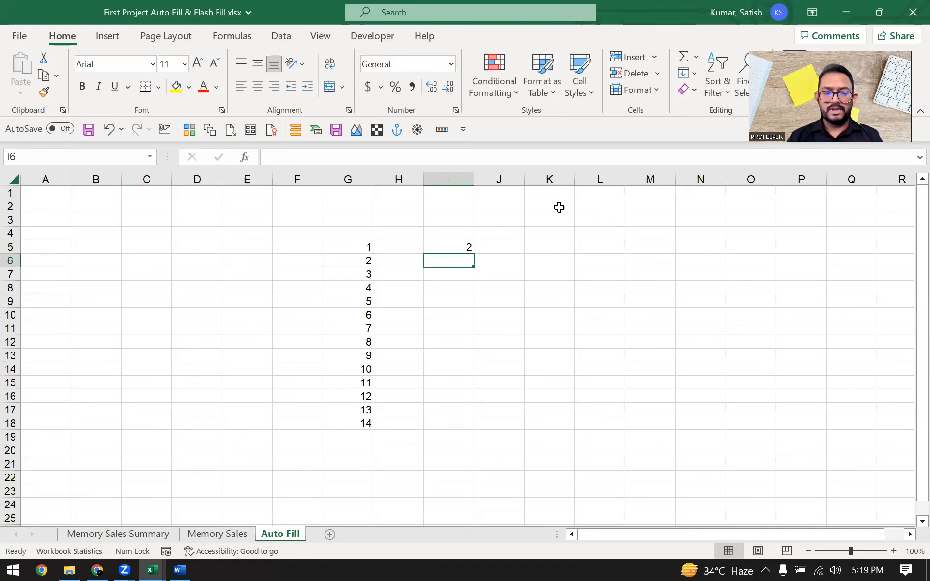
type("4")
key("Up")
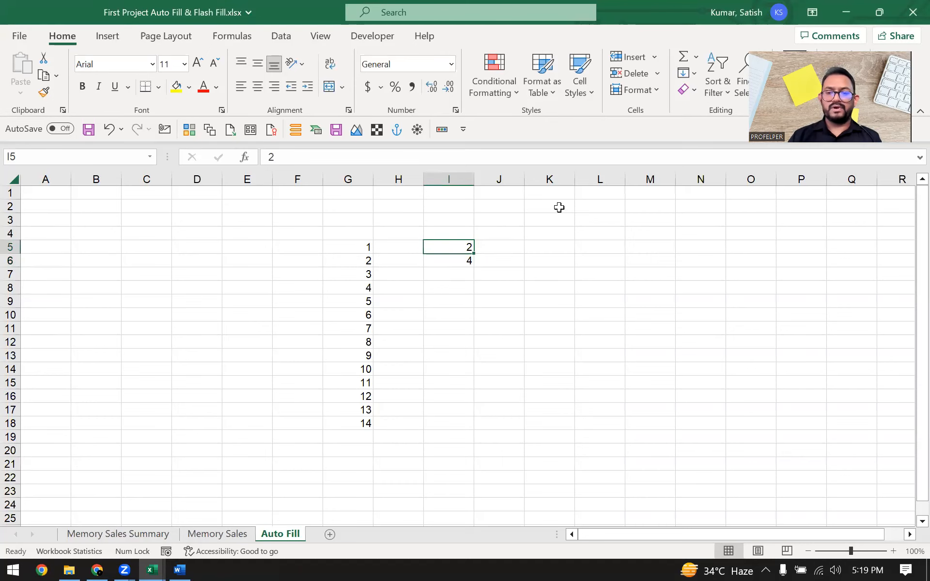
key("shift+Down")
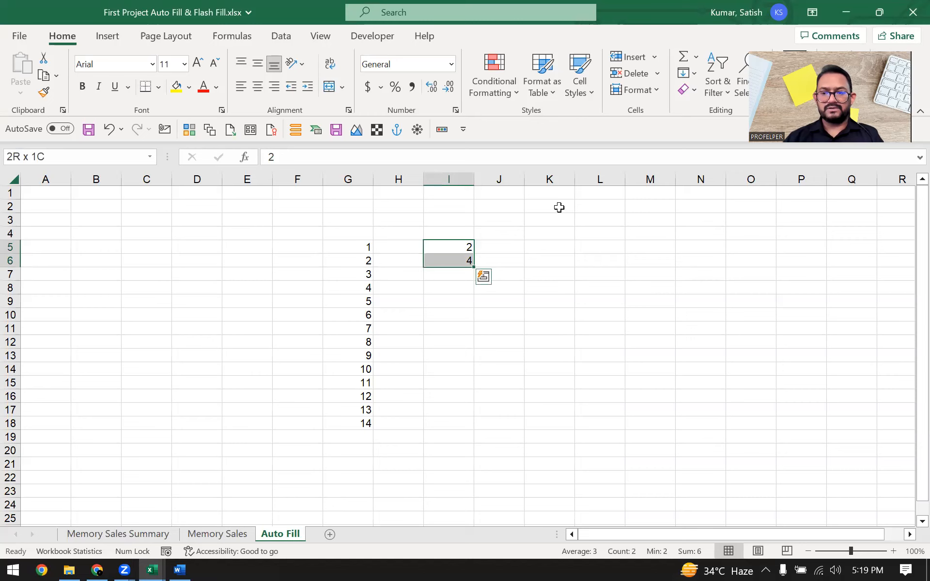
left_click_drag(474, 267, 461, 426)
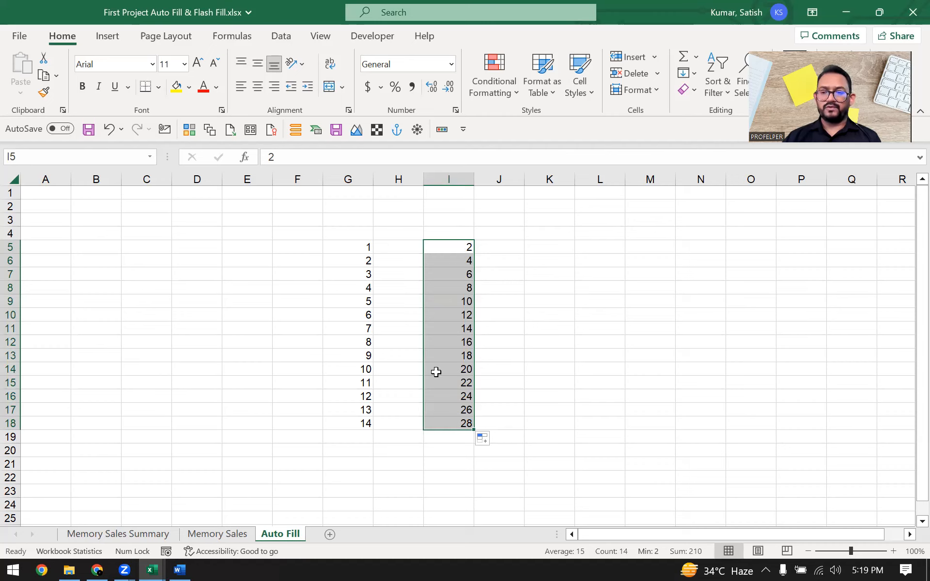
- Examine the step pattern of the filled number series in I5:I18, starting from its first two cells
left_click(450, 248)
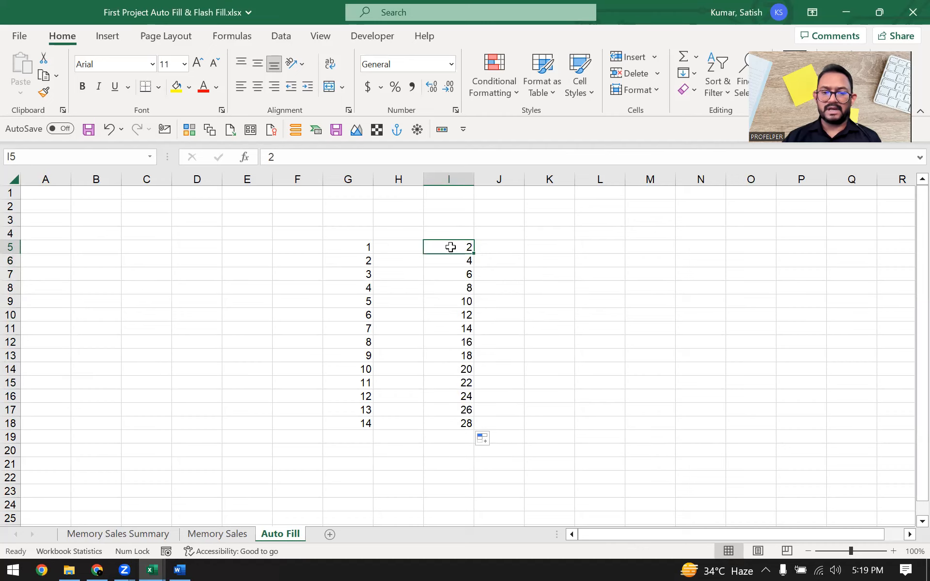
mouse_move(451, 247)
left_mouse_down()
mouse_move(484, 245)
mouse_move(455, 242)
left_mouse_up()
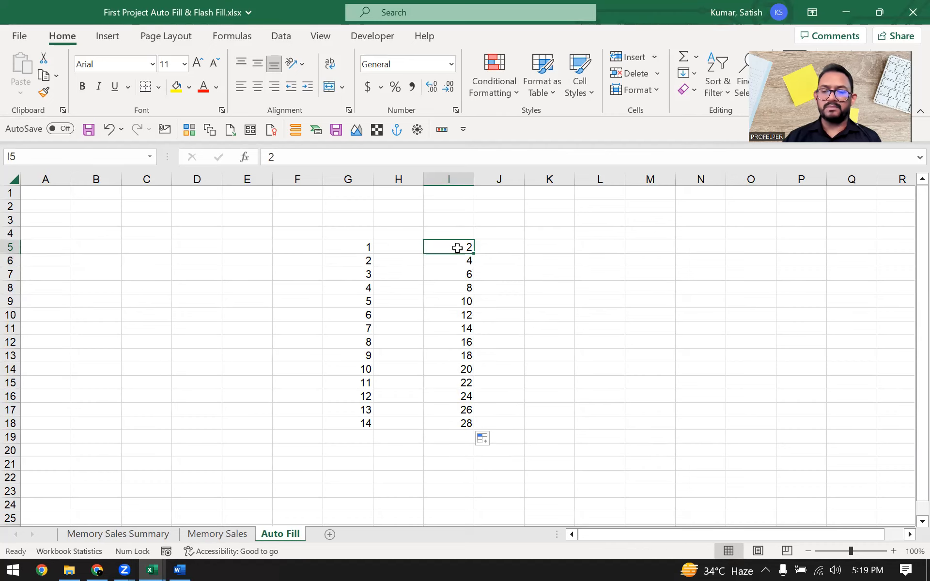
left_click(451, 263)
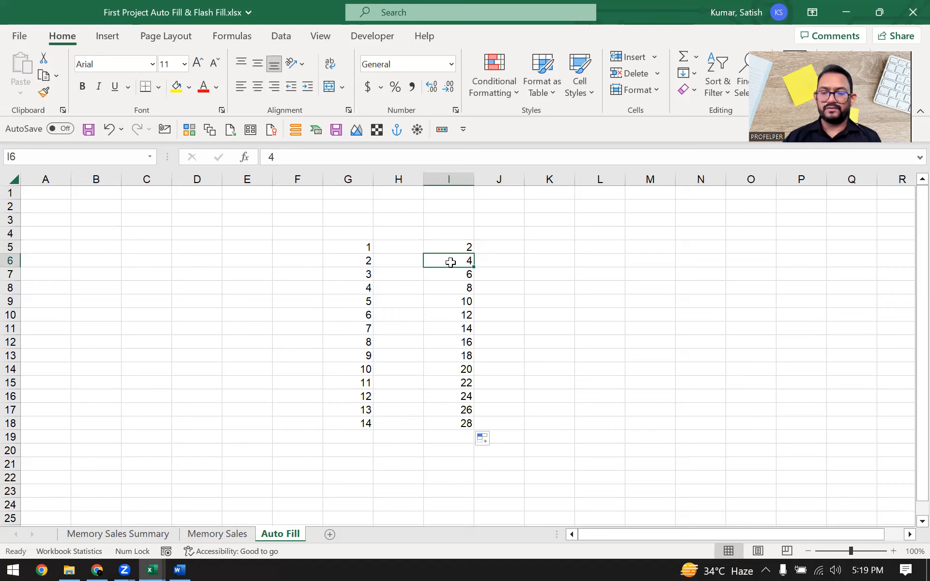
left_click_drag(460, 246, 450, 434)
left_click(464, 246)
left_click_drag(464, 250, 460, 422)
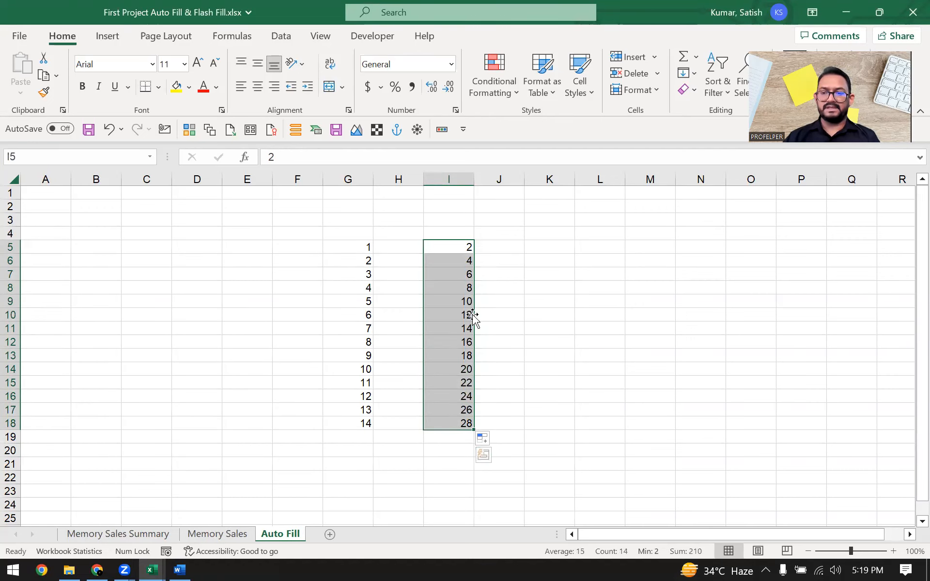
left_click(519, 248)
left_click_drag(450, 249, 442, 409)
mouse_move(455, 245)
left_mouse_down()
mouse_move(455, 290)
mouse_move(453, 261)
left_mouse_up()
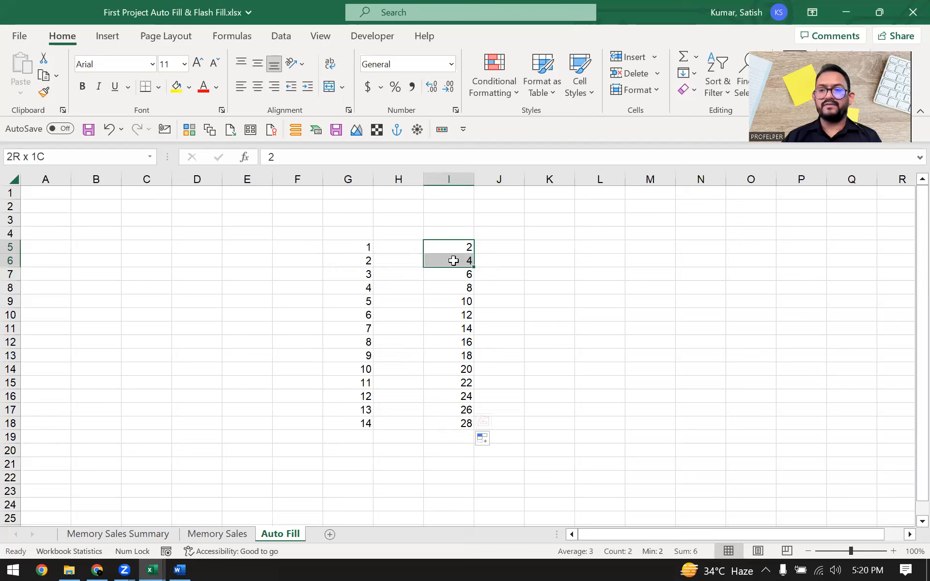
- Enter January in K5 and auto-fill the months down to K18
left_click(549, 247)
type("Janu")
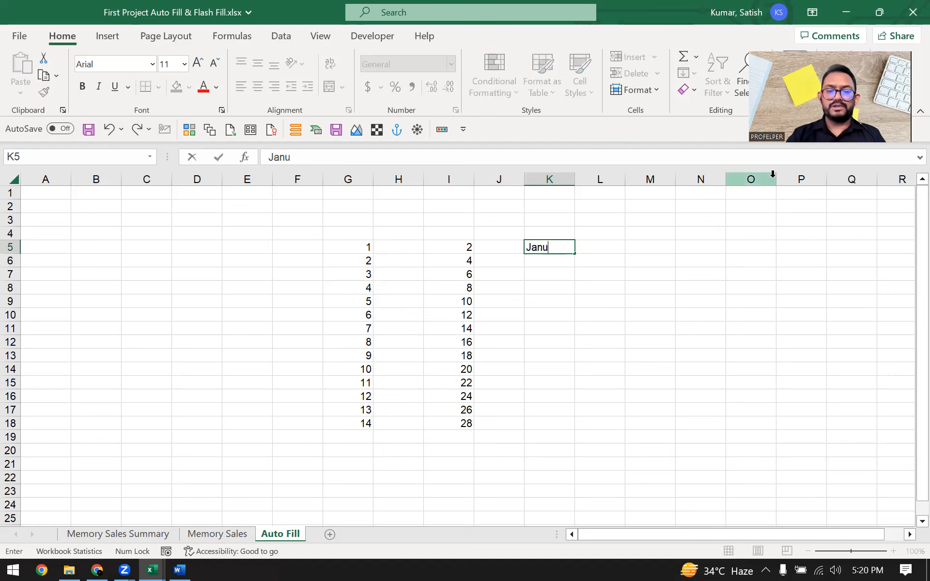
type("ary")
key("ctrl+Return")
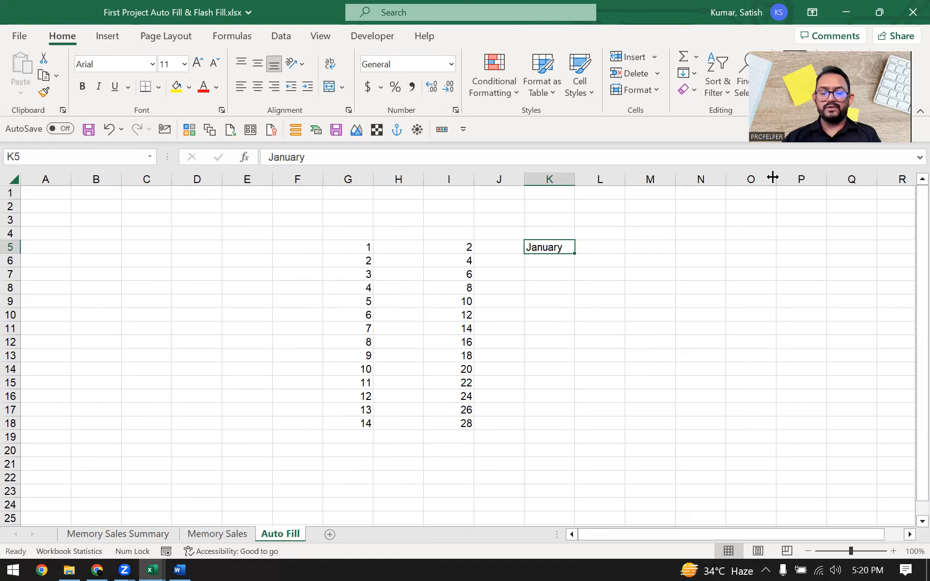
left_click(543, 287)
left_click(552, 248)
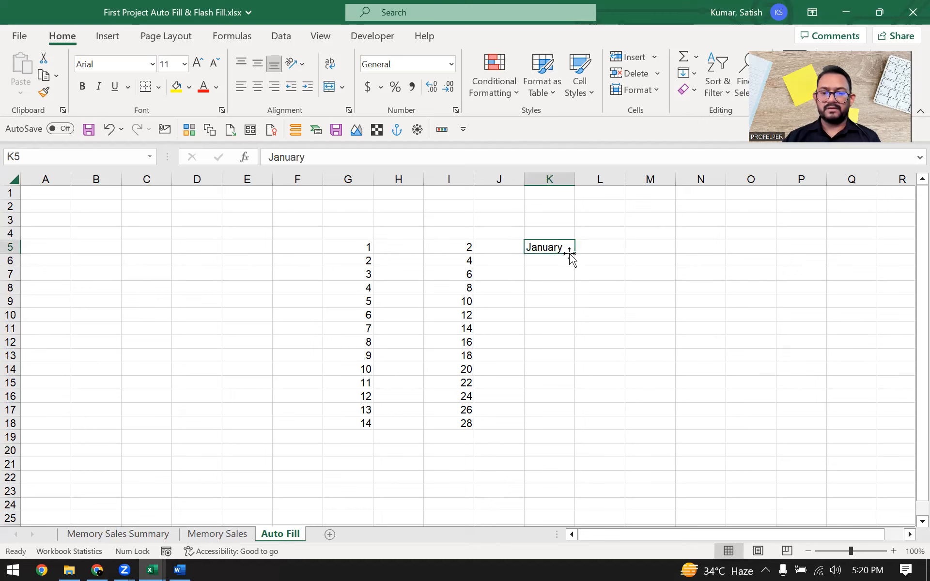
left_click_drag(576, 252, 557, 428)
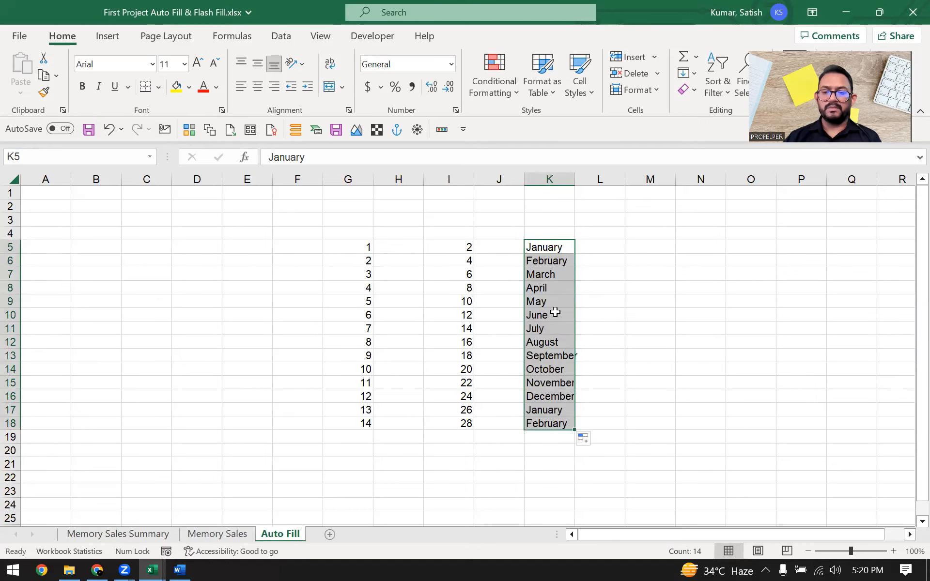
- Examine the filled months in column K, especially how the list continues after December
left_click(555, 310)
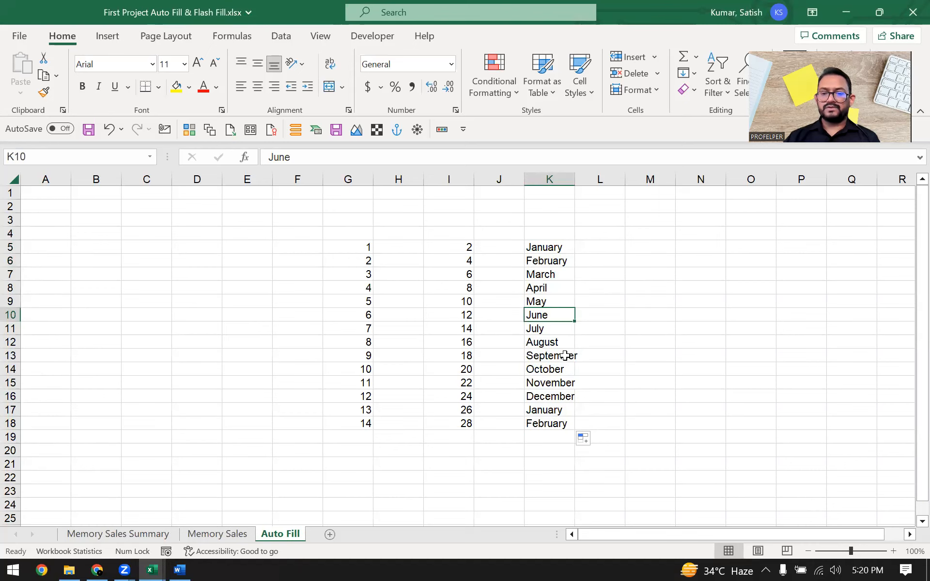
left_click(547, 395)
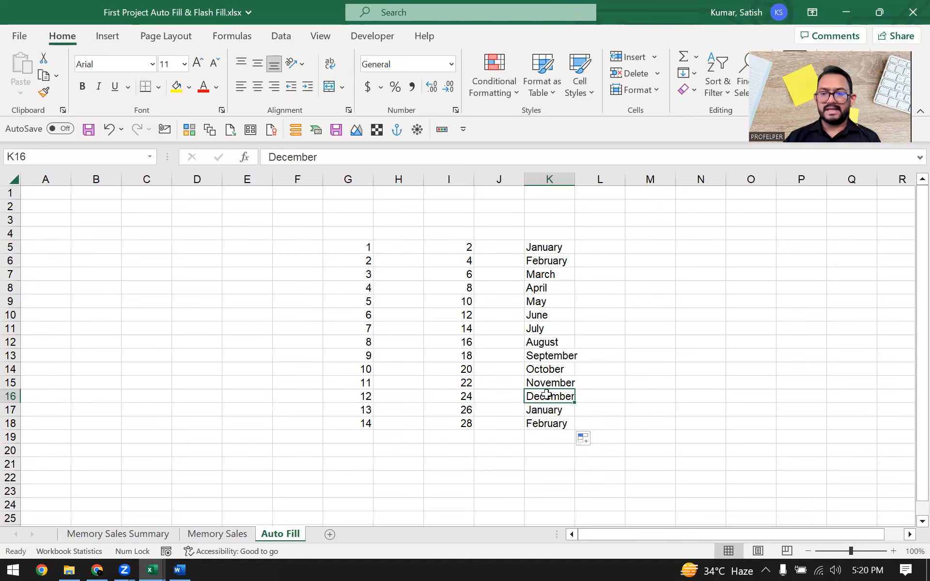
mouse_move(562, 395)
left_mouse_down()
mouse_move(557, 429)
mouse_move(561, 411)
left_mouse_up()
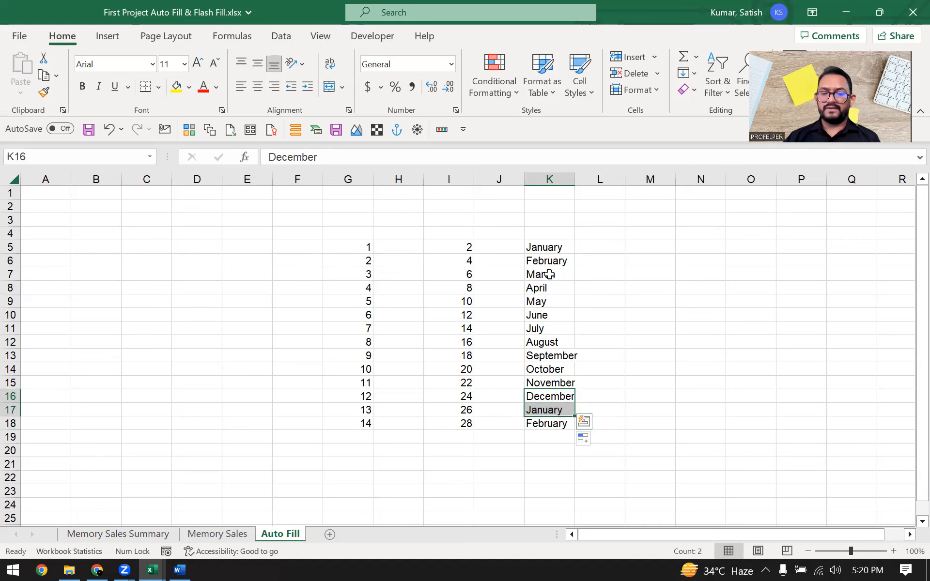
left_click(561, 398)
left_click(552, 415)
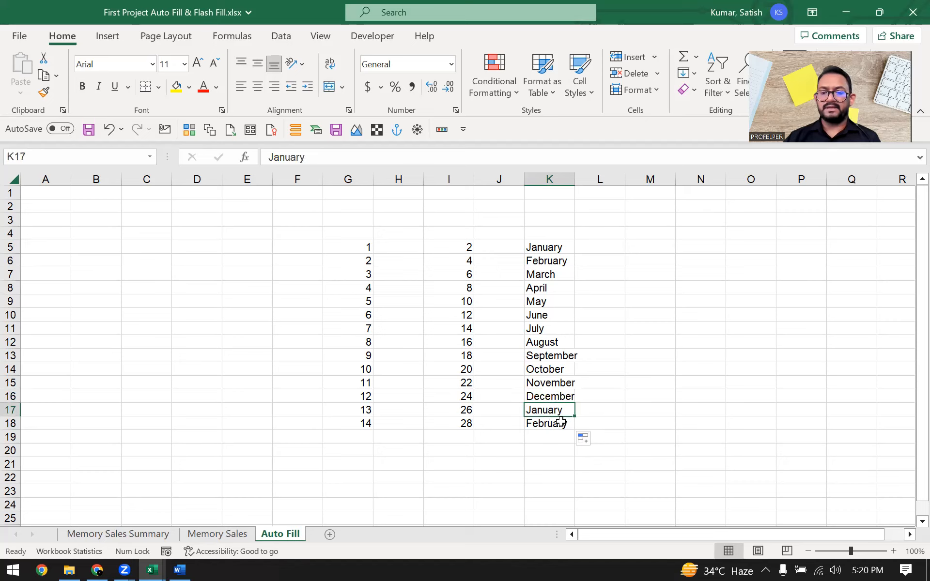
left_click_drag(559, 256, 564, 390)
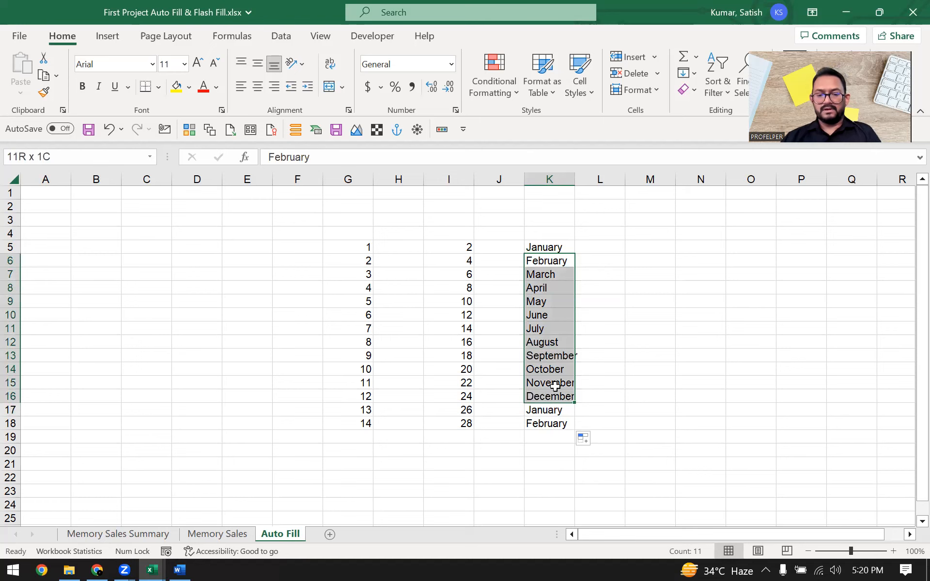
left_click(571, 286)
- Enter Monday in M5 and auto-fill the weekdays down to M16
left_click(636, 247)
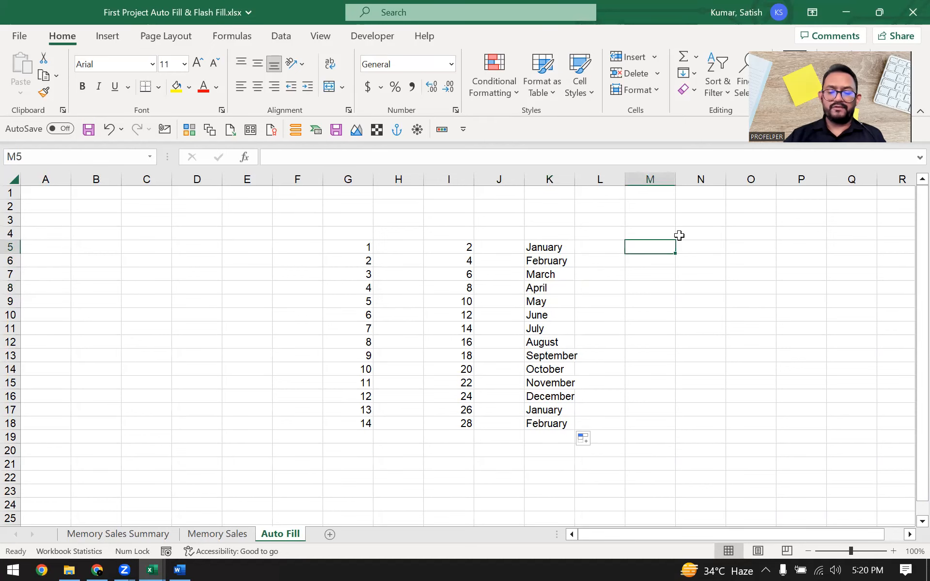
type("Mon")
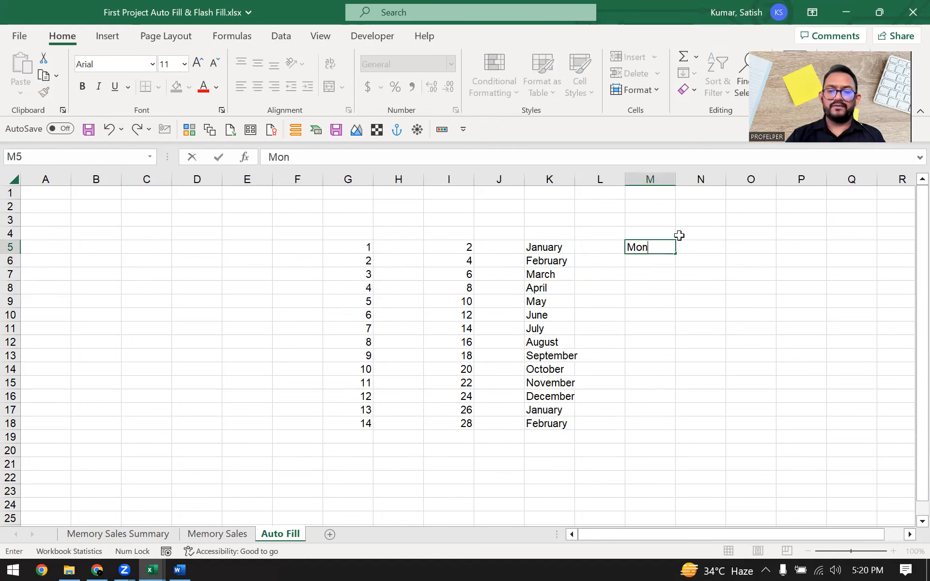
type("day")
key("Return")
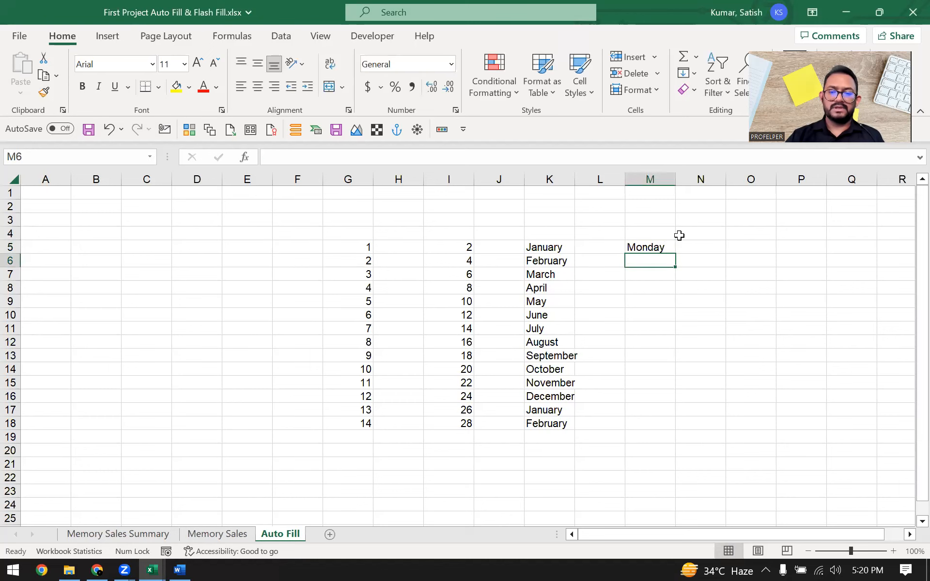
left_click(662, 243)
left_click_drag(674, 253, 676, 405)
left_click(668, 326)
left_click_drag(670, 244, 670, 403)
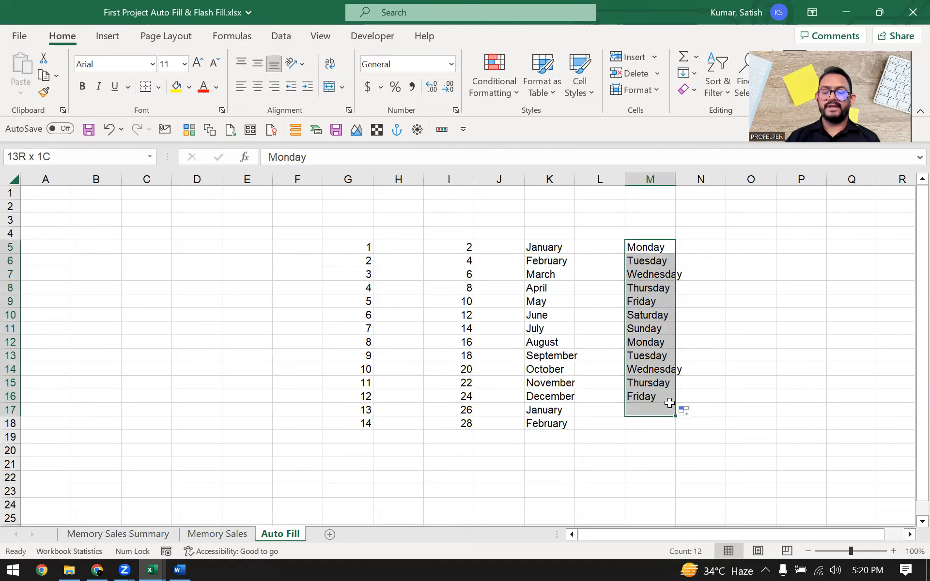
- Enter Sunday in O7 and auto-fill the weekdays down to O16
left_click(759, 274)
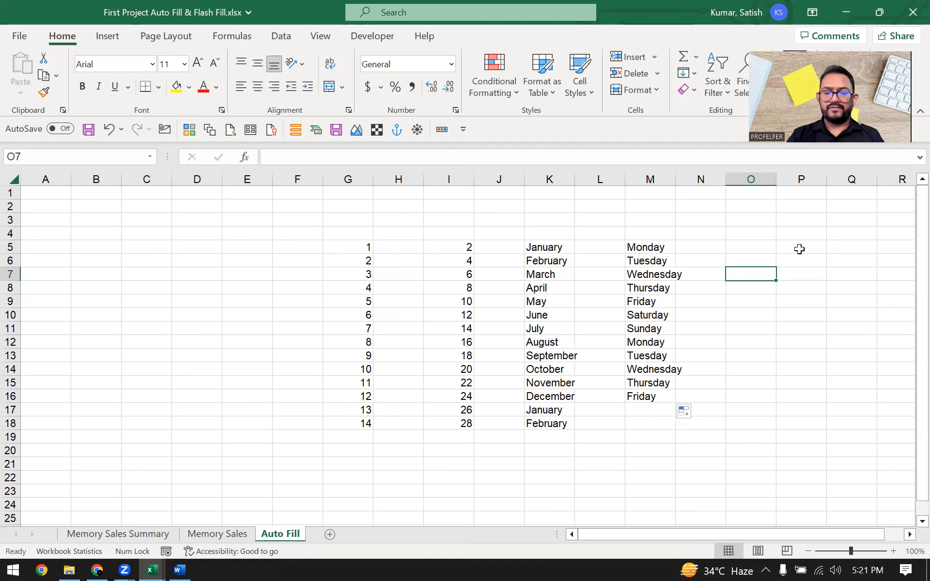
type("Monda")
key("Escape")
type("Sunday")
key("ctrl+Return")
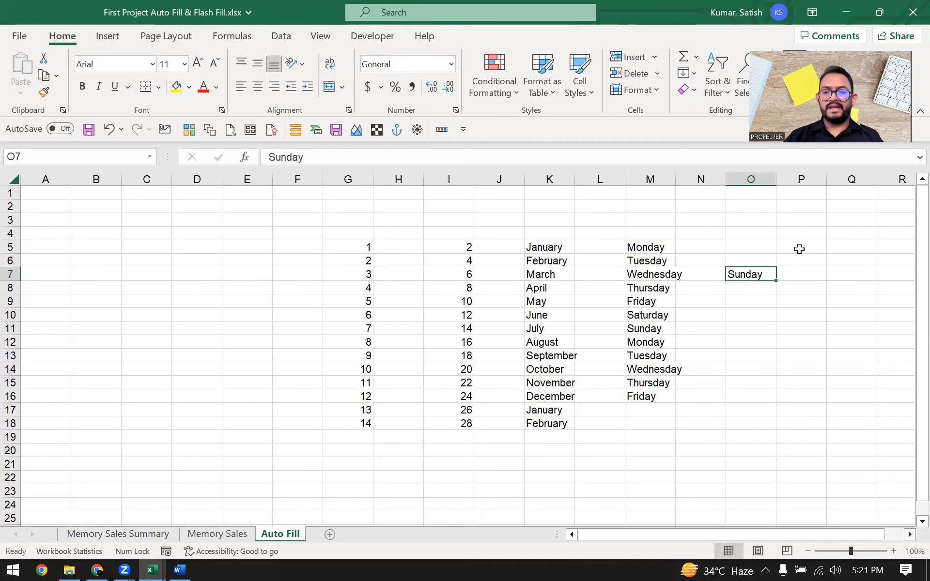
left_click_drag(776, 280, 772, 402)
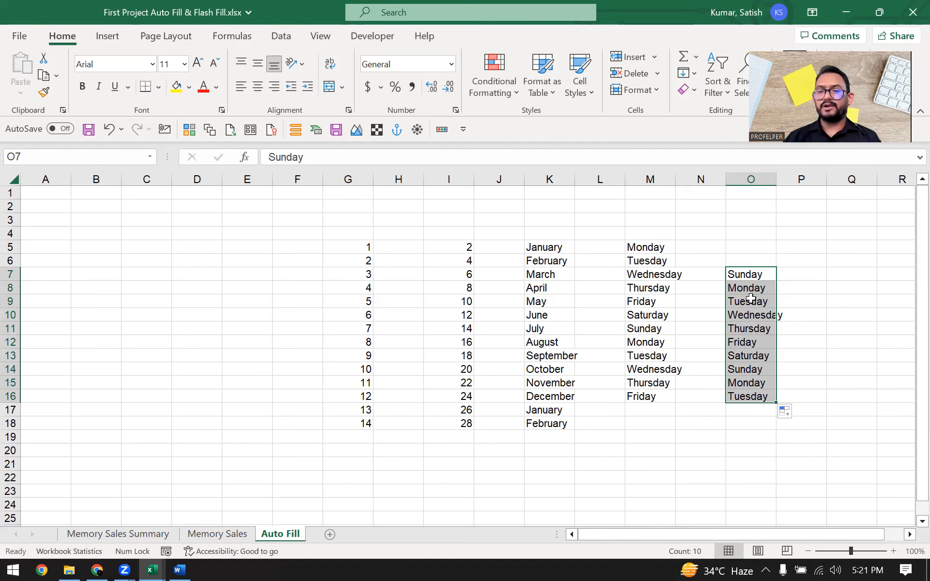
- Compare the filled weekday, number and month series in columns O, M, I and K
left_click(670, 242)
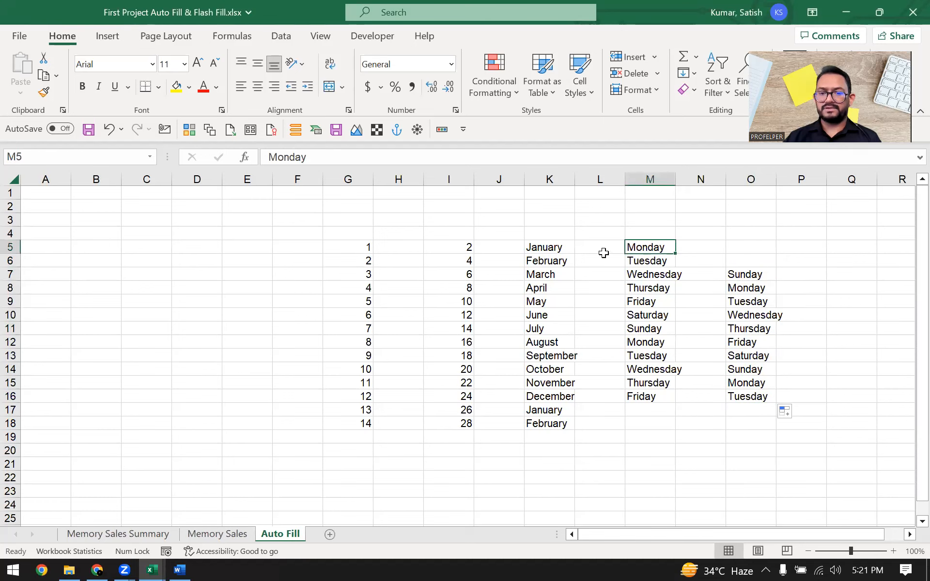
left_click(540, 244)
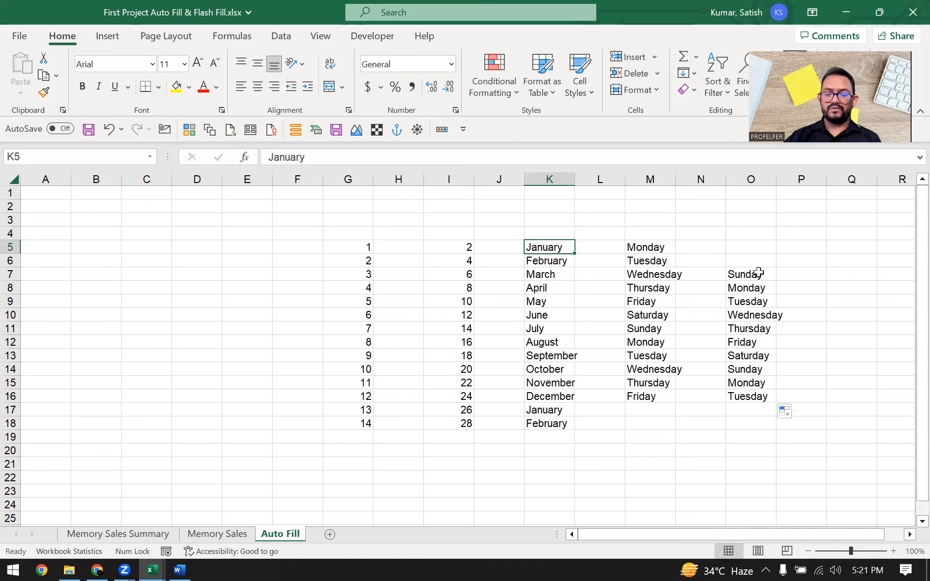
left_click_drag(758, 274, 754, 355)
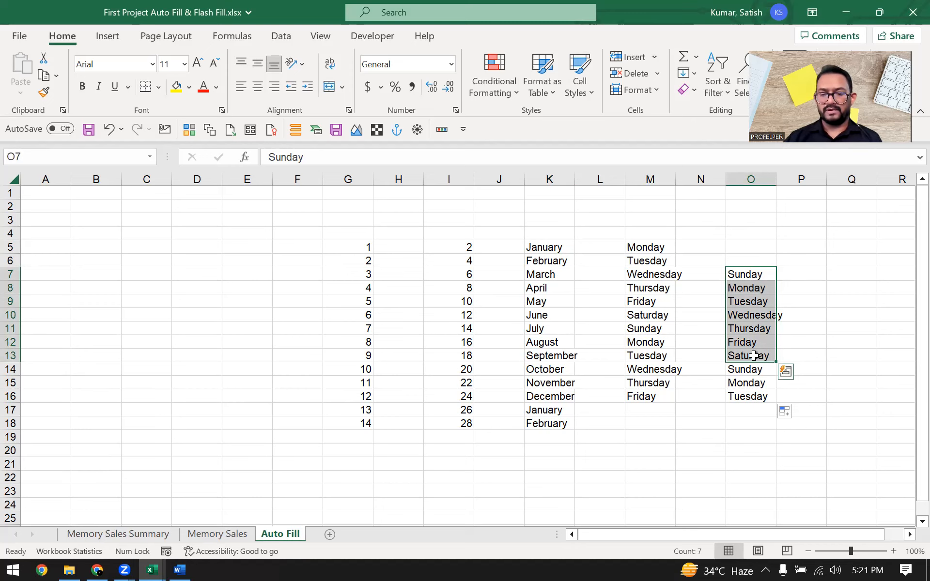
left_click(461, 327)
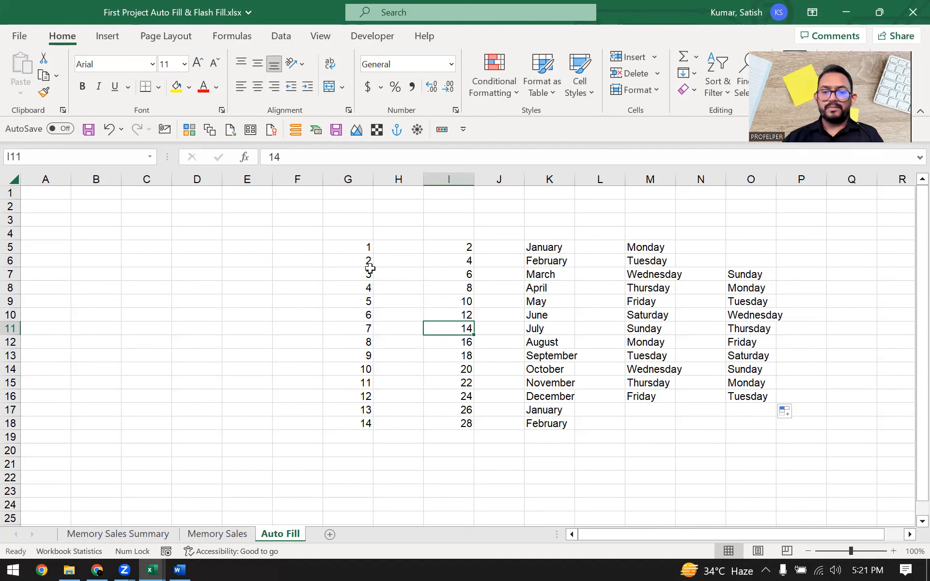
left_click_drag(553, 246, 531, 278)
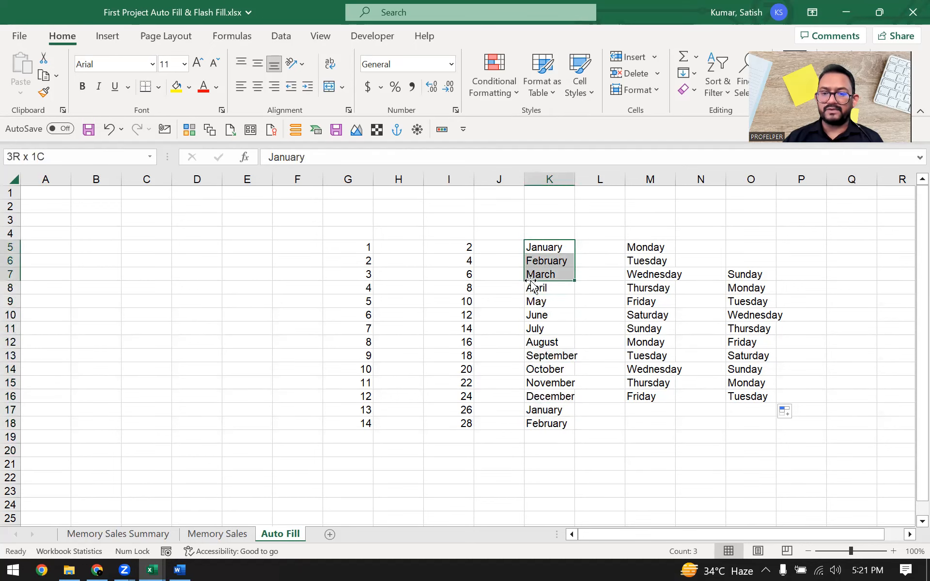
left_click(552, 247)
left_click_drag(552, 248, 546, 286)
- Enter Wednesday in D10 and auto-fill the weekdays upward to D2, widening column D to fit
left_click(211, 319)
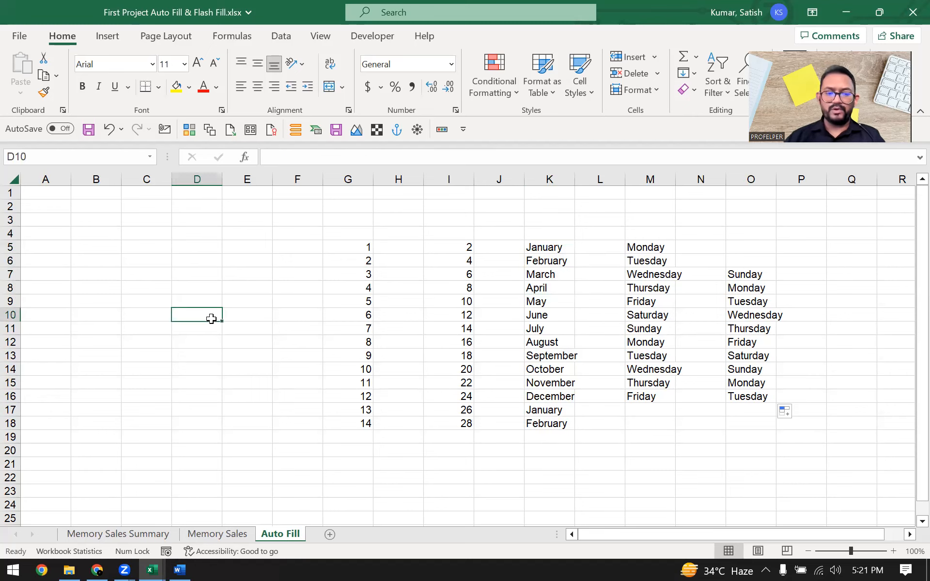
type("Wed")
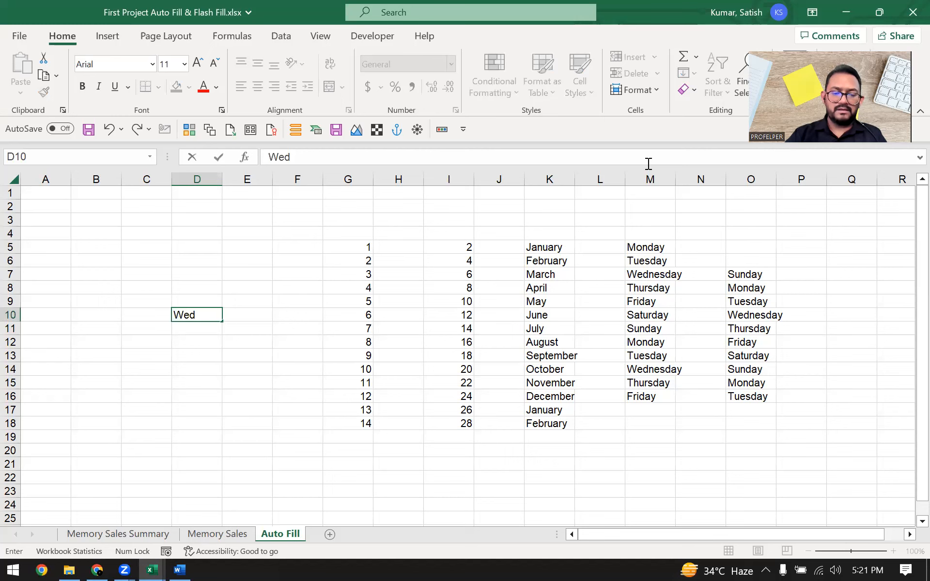
type("nesday")
key("Return")
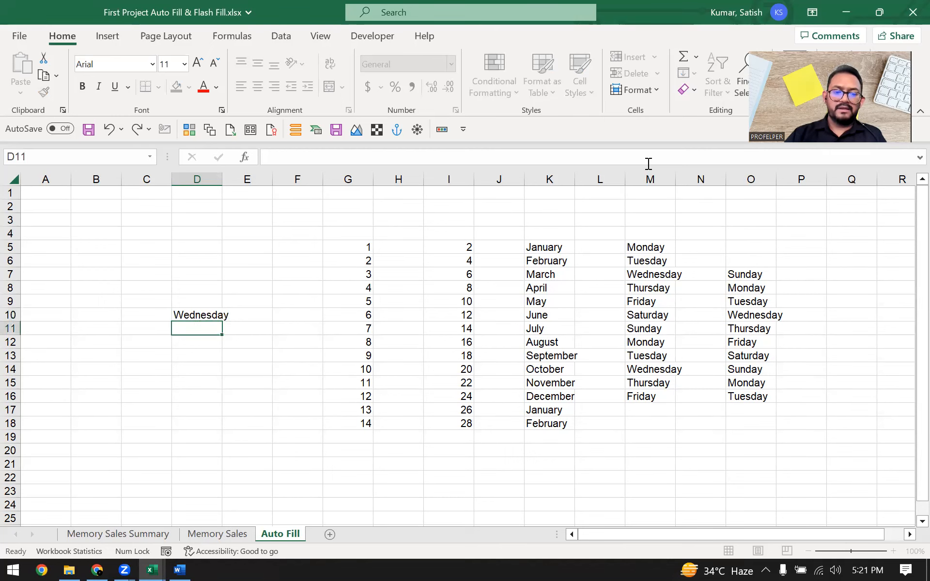
key("Up")
left_click_drag(221, 321, 232, 179)
left_click_drag(201, 316, 206, 207)
- Trace the filled weekdays in column D backward from D10 up to D5
left_click(202, 316)
left_click(200, 301)
left_click(201, 287)
left_click(202, 273)
left_click(203, 259)
left_click(203, 246)
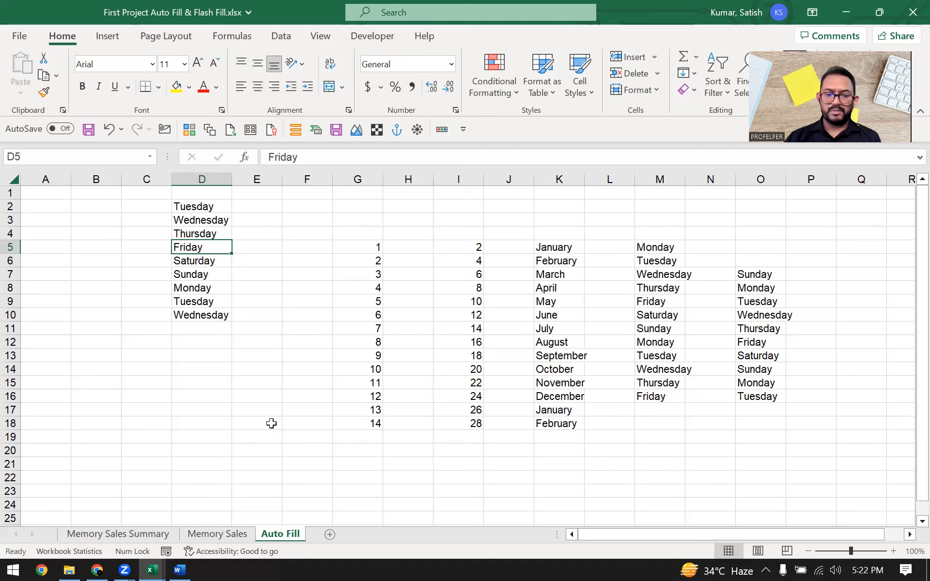
- Enter 10 in E17 and 9 in E16 as starting values for a descending series
left_click(261, 411)
type("10-")
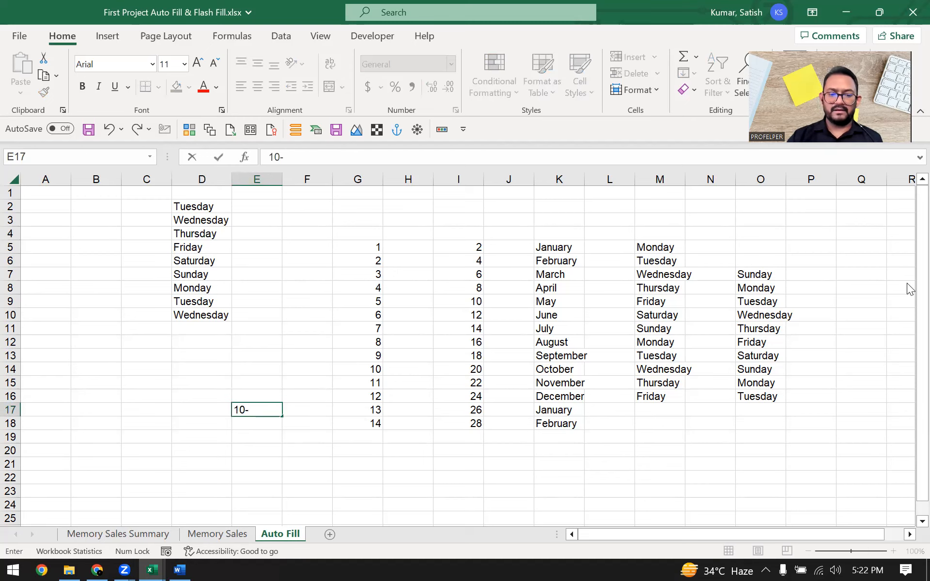
key("ctrl+Return")
type("9")
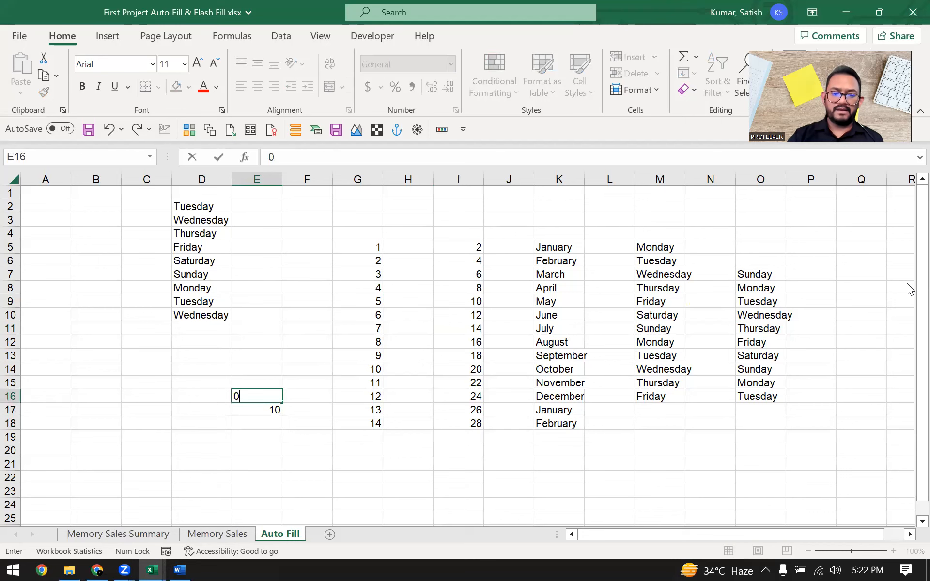
key("ctrl+Return")
- Auto-fill the number series from E16:E17 upward to E4
key("Down")
key("shift+Up")
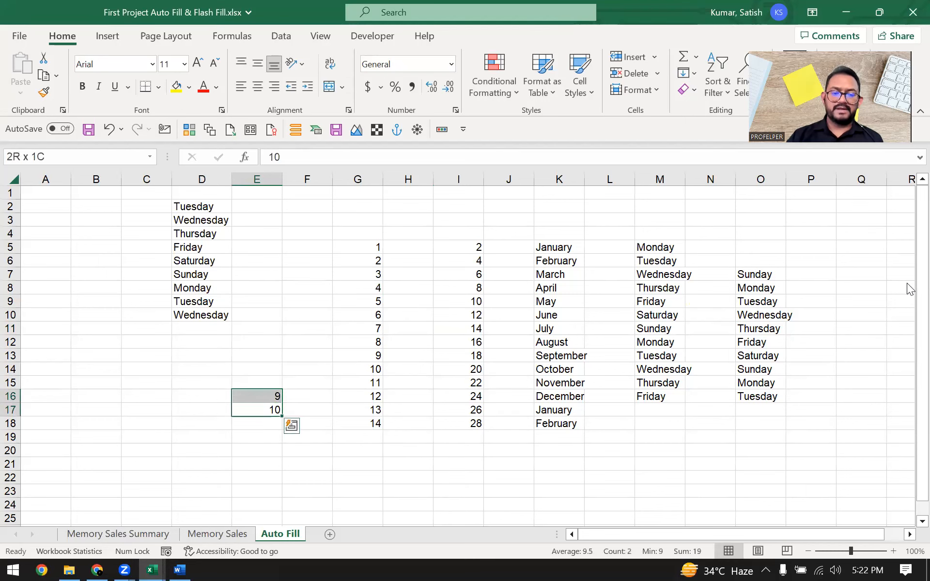
left_click_drag(281, 415, 273, 228)
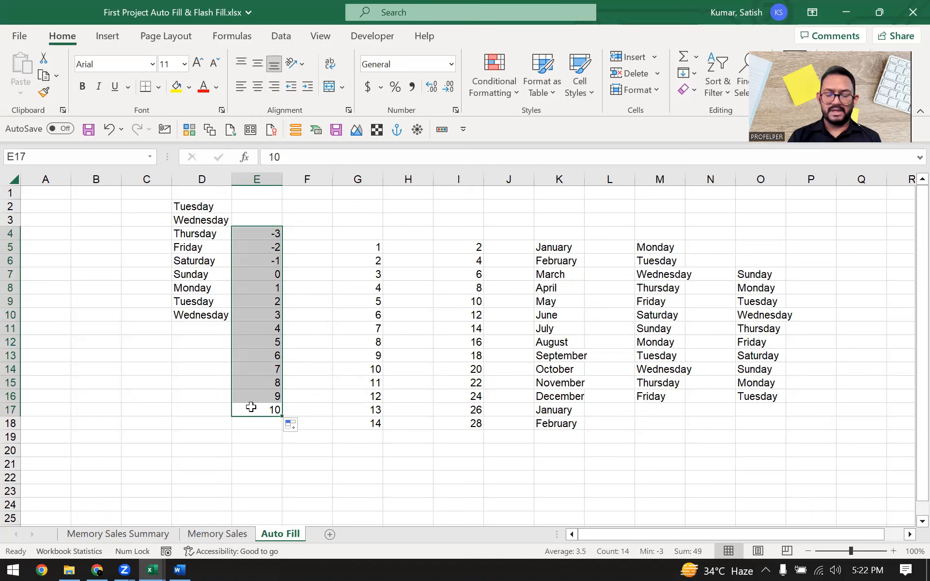
key("Up")
key("Up")
key("Up")
key("Up")
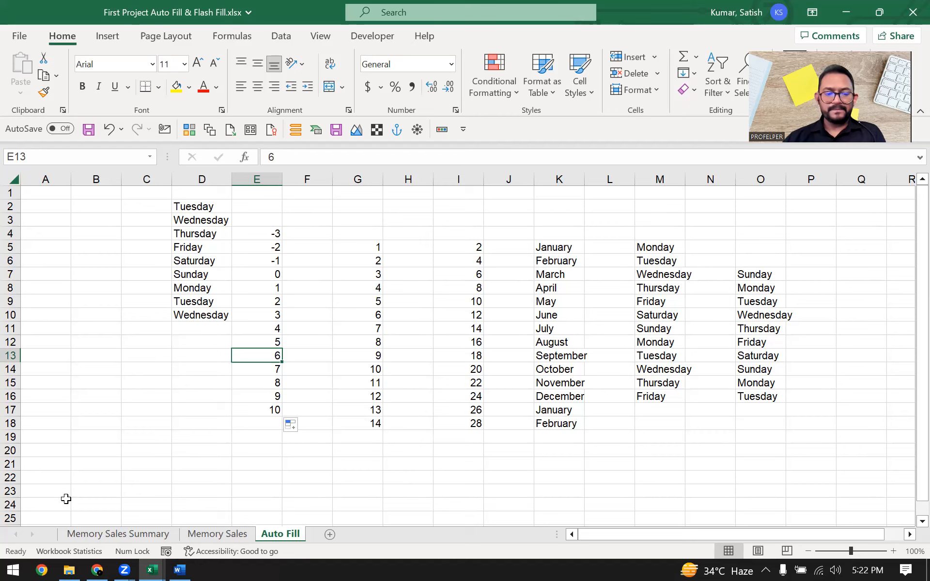
- Open the Memory Sales sheet and look over the monthly sales report
left_click(229, 534)
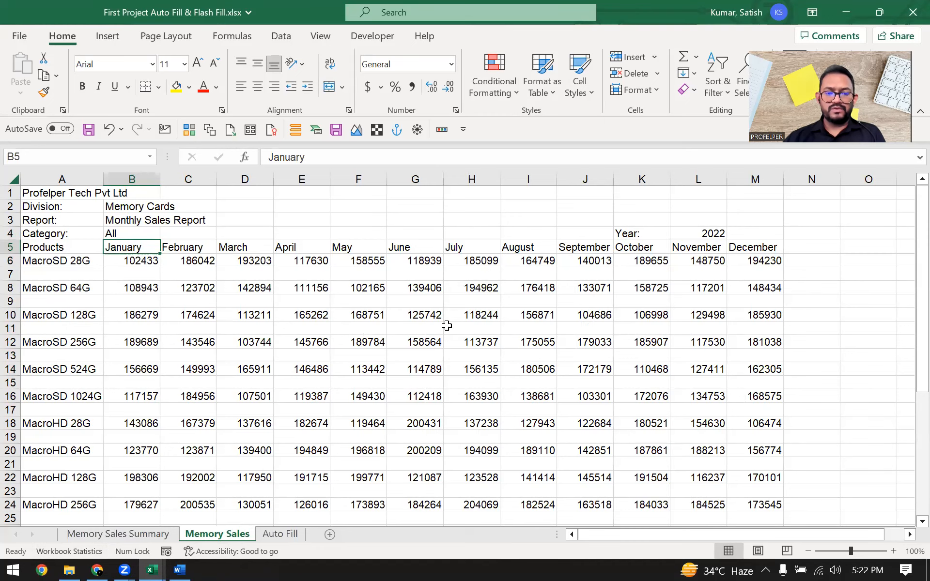
left_click(282, 331)
left_click(322, 231)
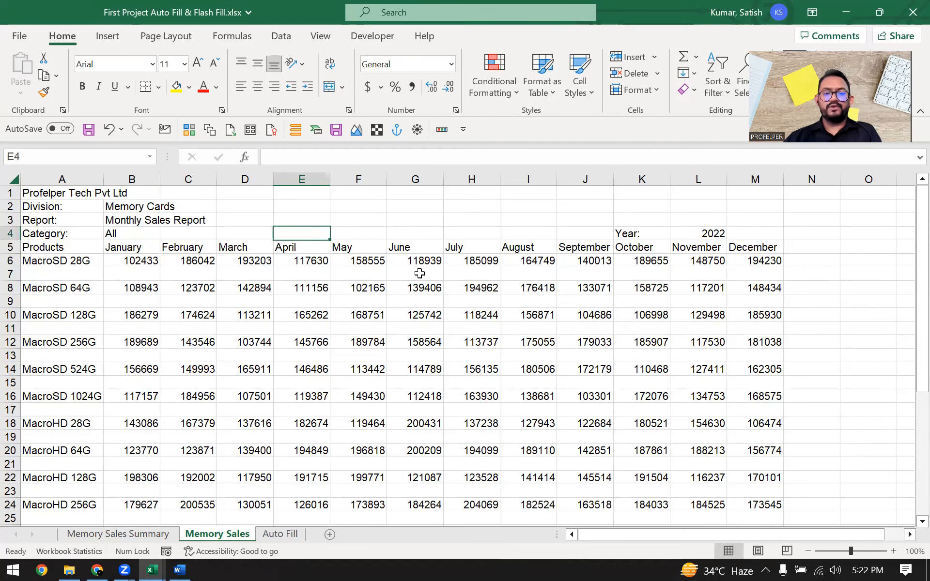
scroll(463, 308, "down", 4)
scroll(468, 375, "up", 4)
scroll(436, 285, "down", 7)
scroll(437, 382, "up", 7)
- Insert a blank column before the Products column on the Memory Sales sheet
left_click(129, 221)
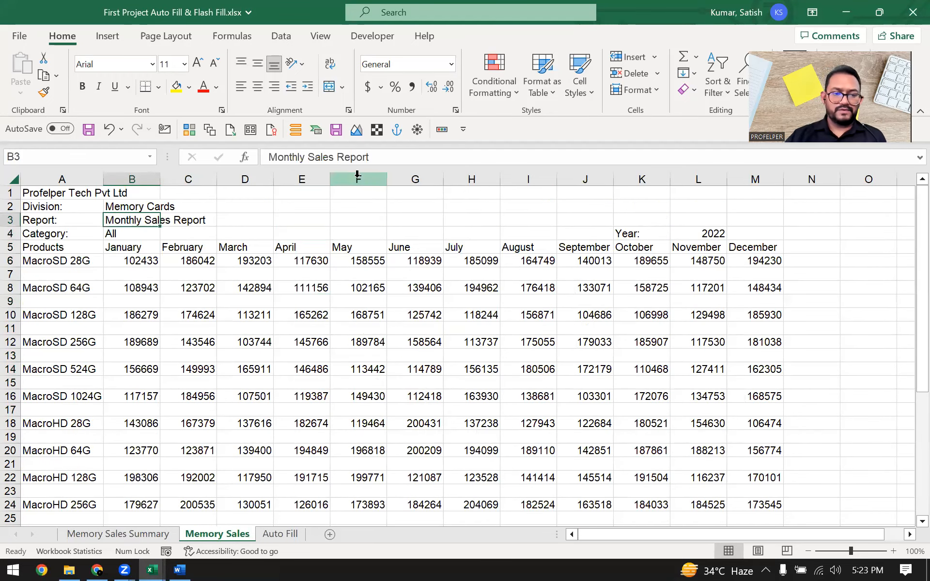
key("Left")
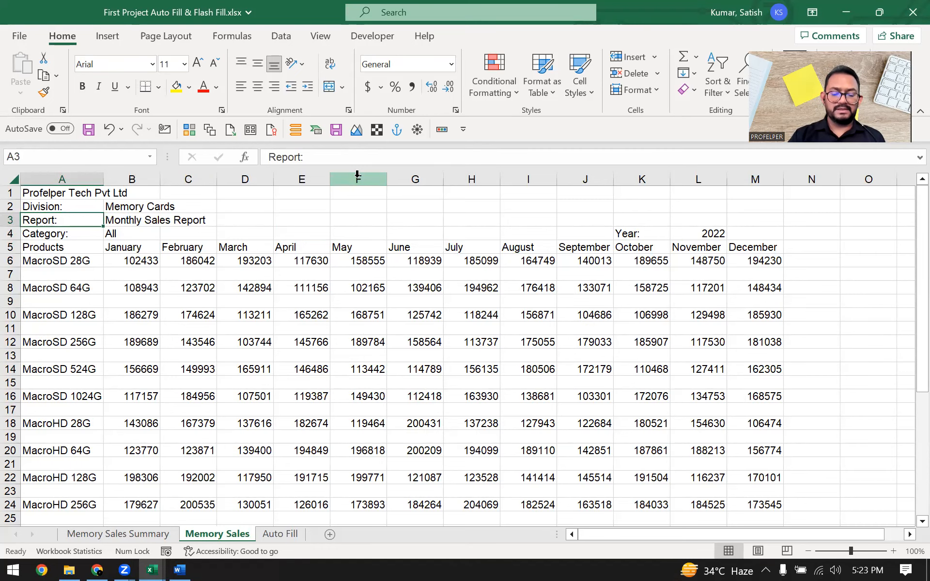
key("ctrl+space")
key("ctrl+shift+plus")
- Enter the header "Sr. No." in A5, beside the Products header
key("Down")
key("Down")
key("Down")
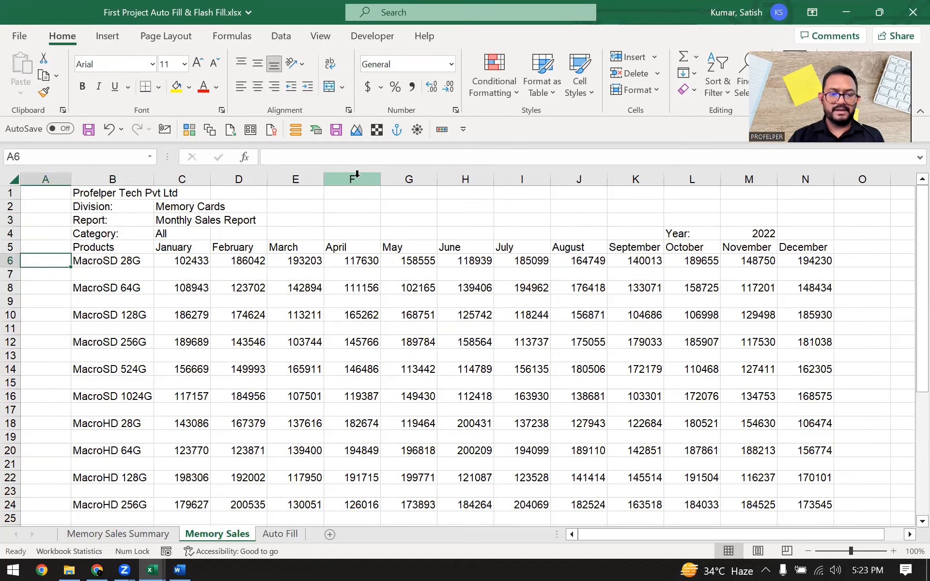
key("Up")
type("Sr")
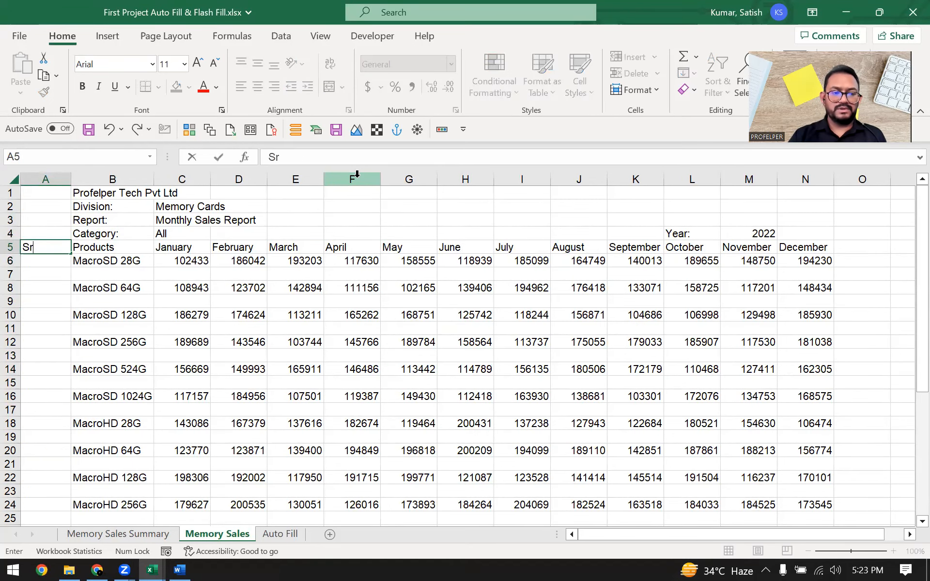
type(". ")
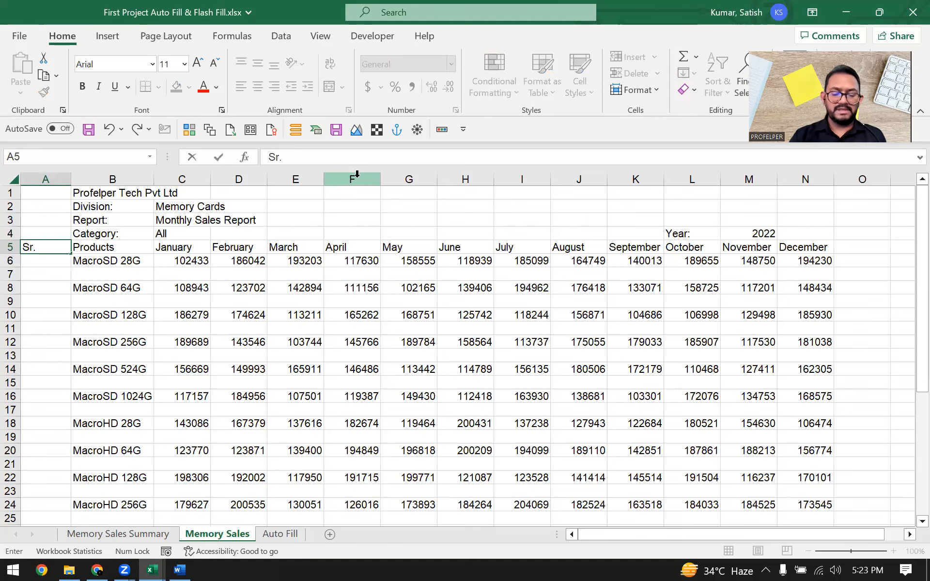
type("No.")
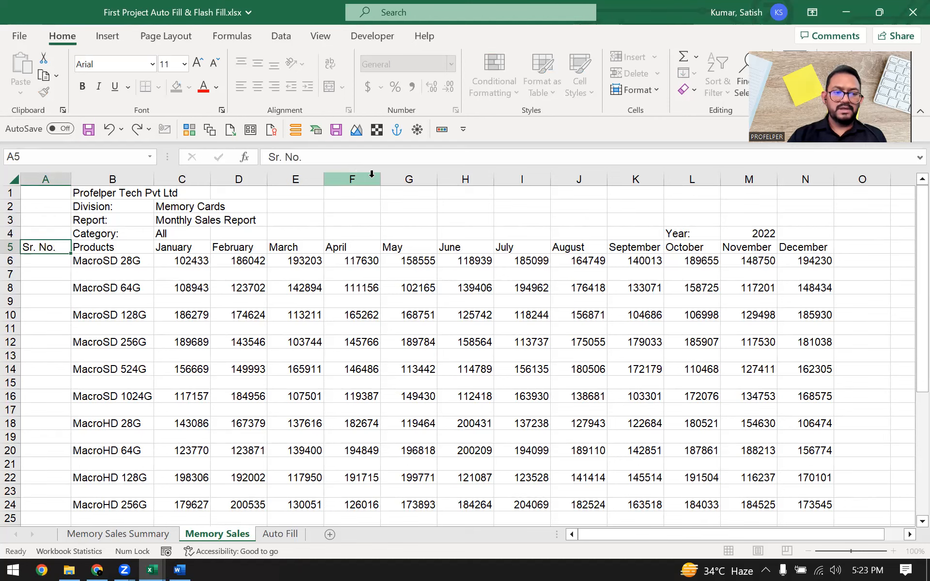
key("Return")
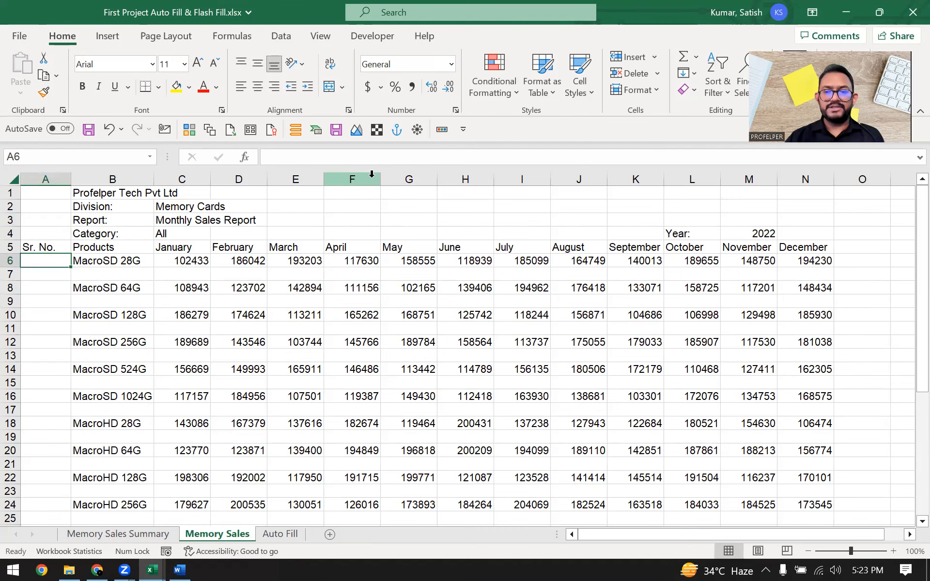
- Number the first three products by entering 1 in A6, 2 in A8 and 3 in A10
type("1")
key("Return")
key("Return")
type("2")
key("Return")
key("Return")
type("3")
key("Return")
- Clear the serial number 3 from A10
key("Up")
key("Up")
key("Up")
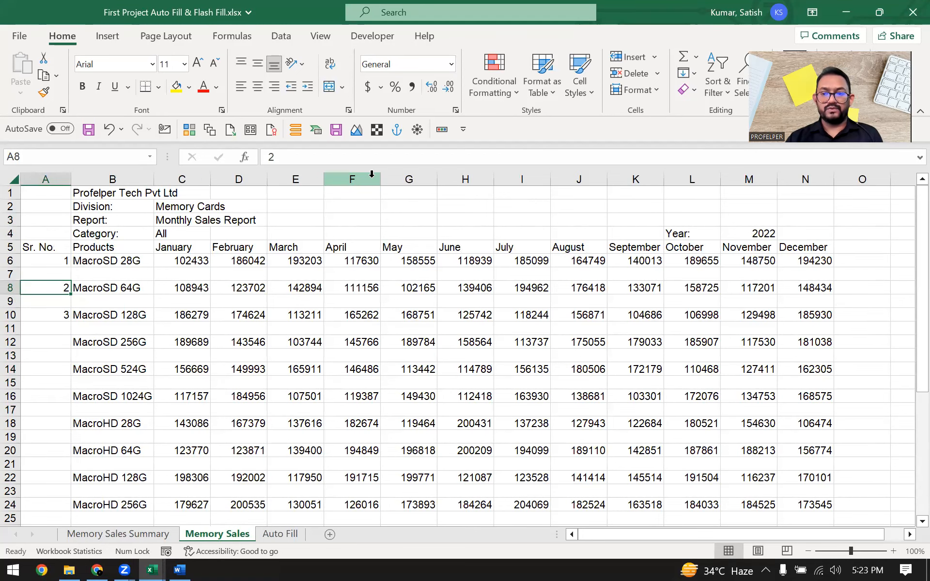
key("Down")
key("Down")
key("Delete")
- Examine the blank rows 7 and 9 between the numbered product rows
key("Up")
key("Up")
key("Up")
key("shift+space")
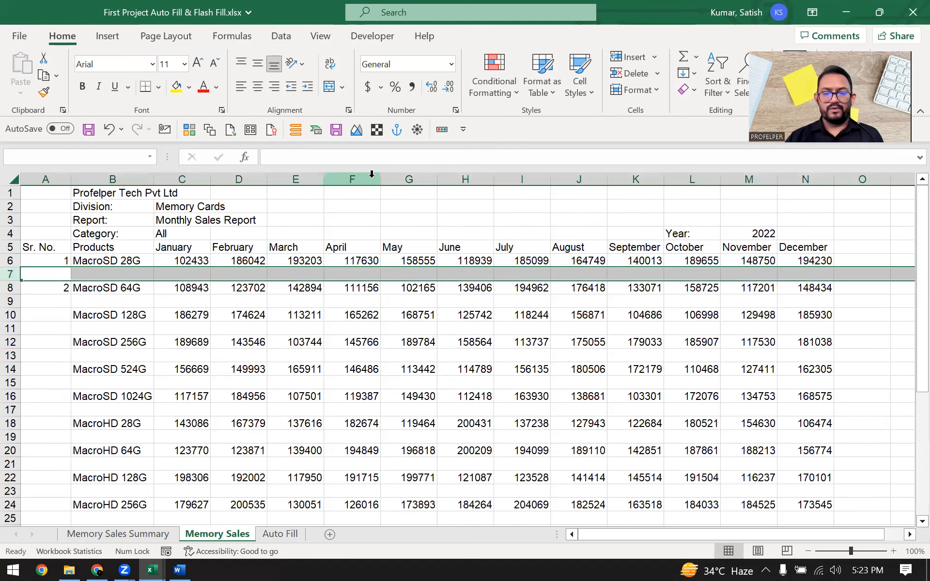
key("Down")
key("Down")
key("shift+space")
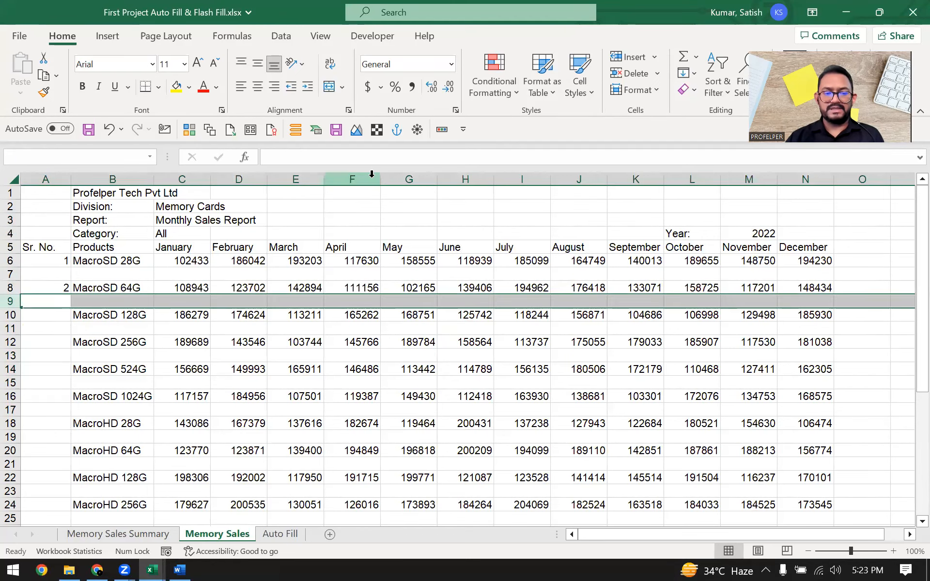
key("Up")
key("Up")
key("Up")
key("Down")
key("Down")
key("Down")
key("Up")
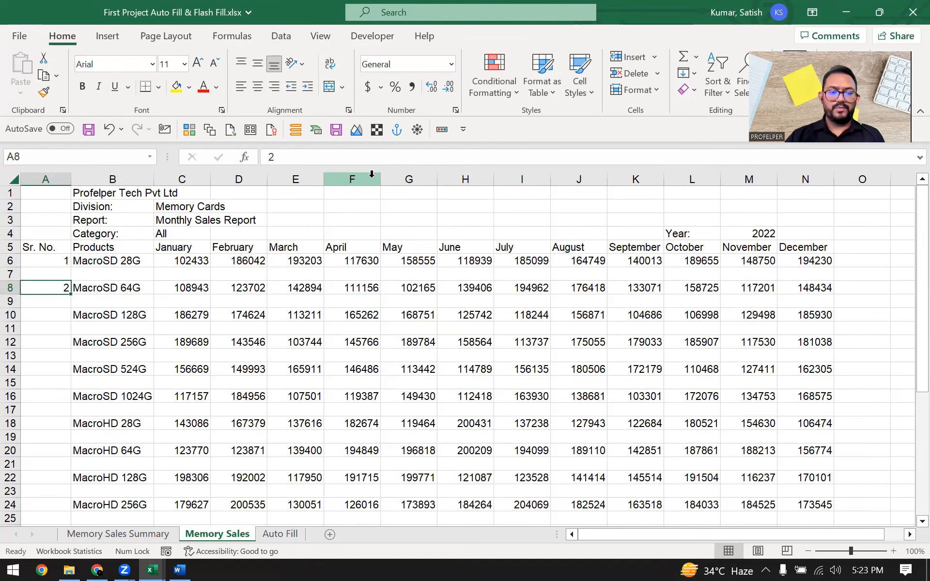
- Clear the serial number in A8 and enter 2 in the blank row's cell A7
key("Delete")
key("Up")
type("2")
key("Return")
- Try auto-filling the serial numbers from A6:A7 down column A through the product list
key("Up")
key("Up")
key("shift+Down")
left_click_drag(71, 280, 53, 489)
scroll(162, 394, "up", 4)
left_click(219, 273)
scroll(220, 272, "up", 1)
scroll(220, 273, "up", 1)
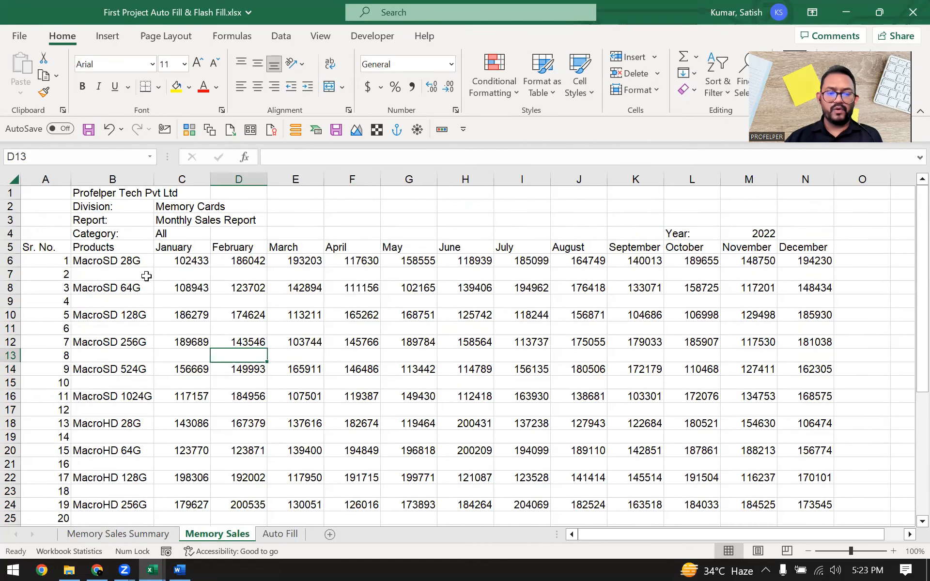
- Compare the serial numbers beside the blank row 7 and the MacroSD 64G row
left_click(147, 274)
left_click(104, 289)
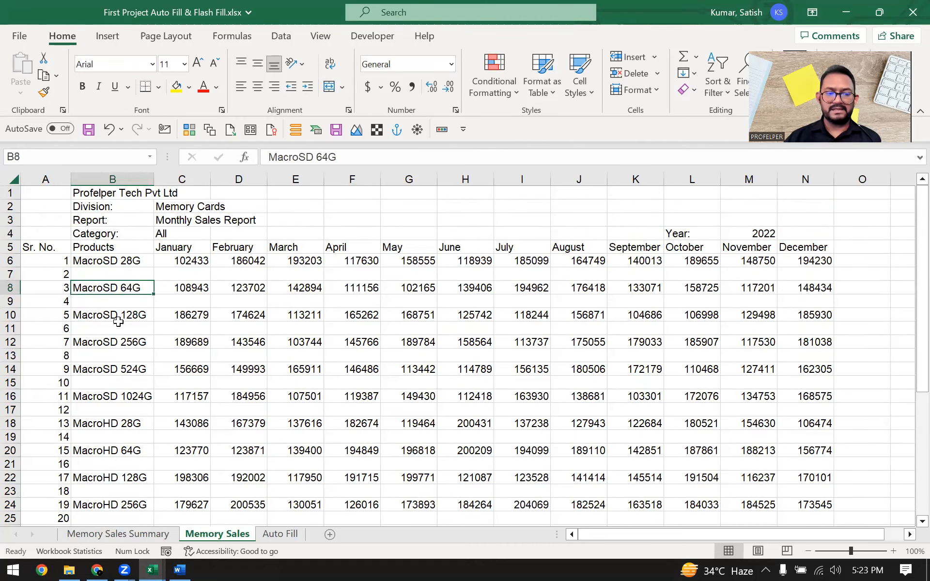
left_click(5, 289)
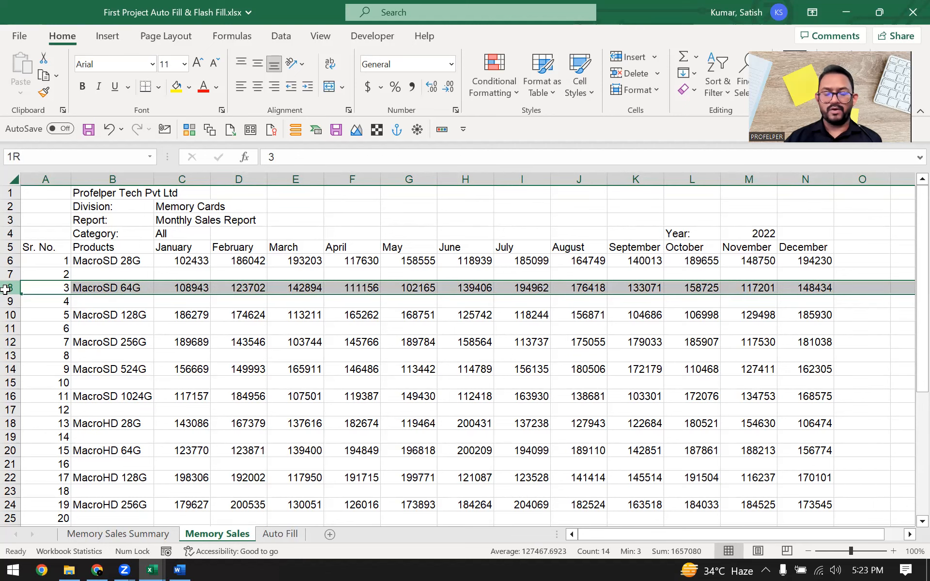
left_click(138, 274)
- Delete the filled serial numbers from A7 downward, keeping only the 1 in A6
left_click(52, 272)
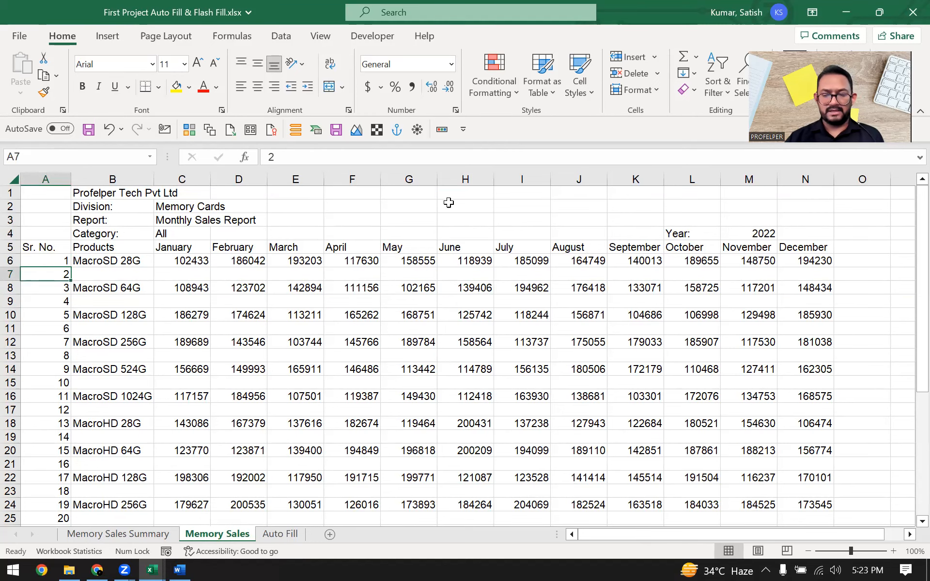
key("ctrl+shift+Down")
key("Delete")
scroll(449, 202, "up", 5)
key("Up")
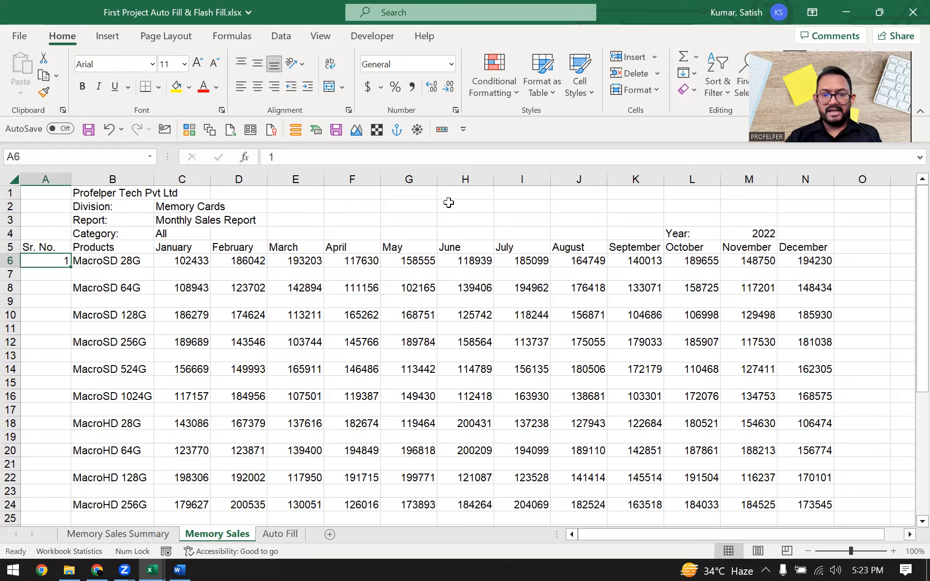
- Enter serial number 2 in A8 beside MacroSD 64G, leaving A7 blank
key("Down")
key("Up")
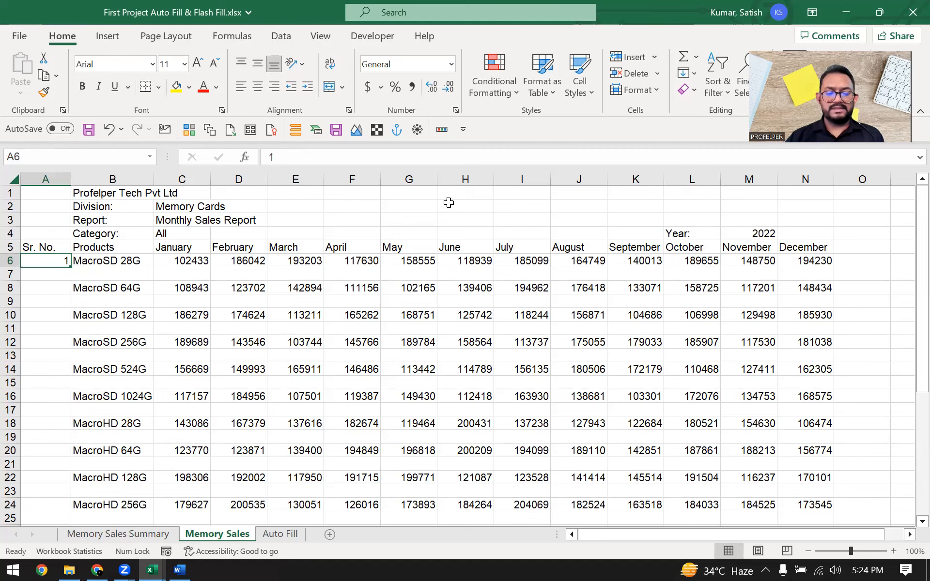
key("Down")
key("Down")
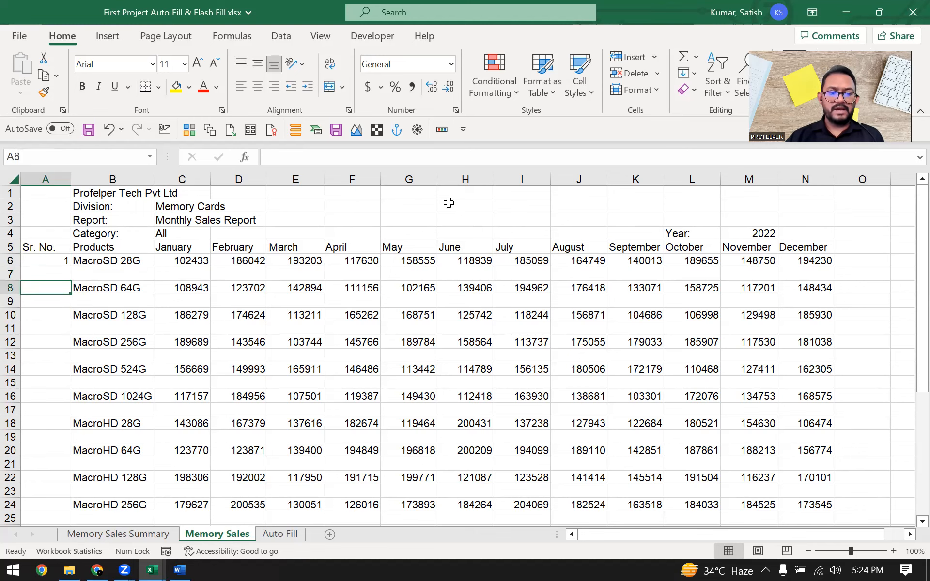
type("2")
key("Return")
- Examine the alternating blank and product rows in the Sr. No. column around A6 and A8
key("Down")
key("Down")
key("Down")
key("Down")
key("Up")
key("Up")
key("Up")
key("Up")
key("Up")
key("Up")
key("Up")
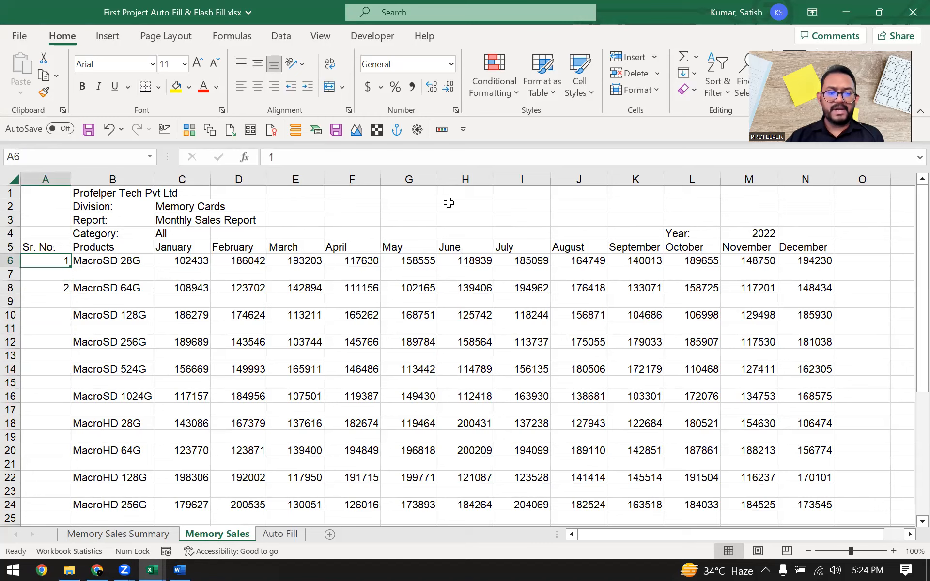
key("Down")
key("Up")
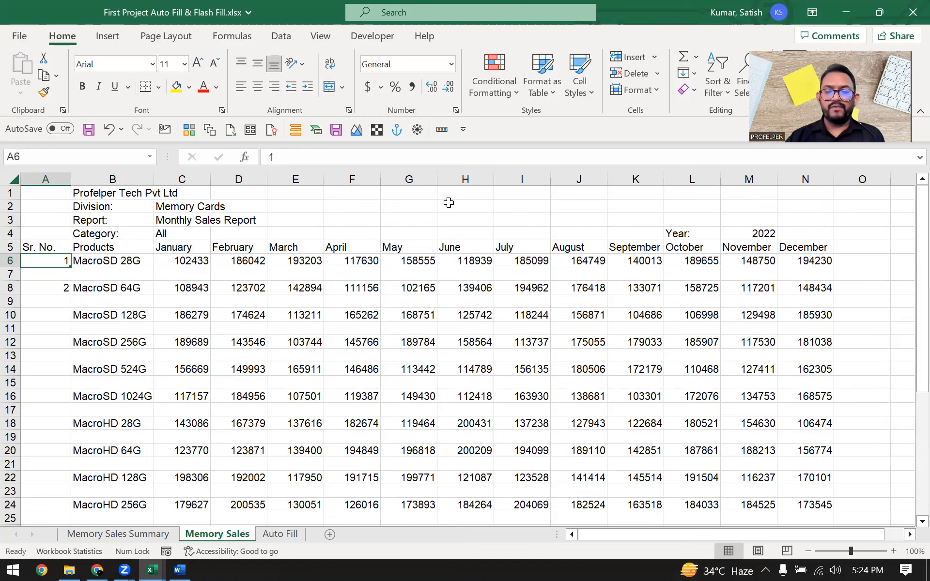
key("shift+Down")
key("shift+Up")
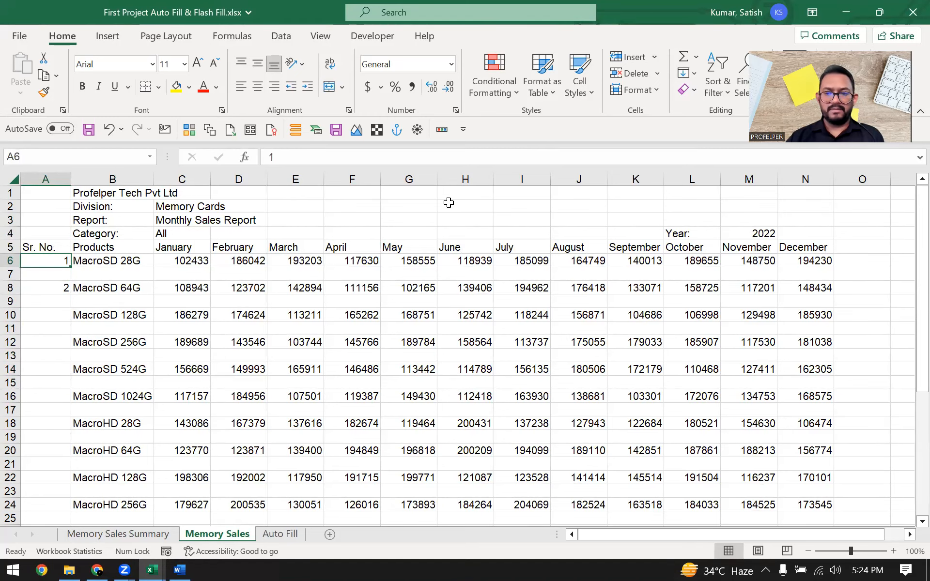
key("shift+Down")
key("shift+Down")
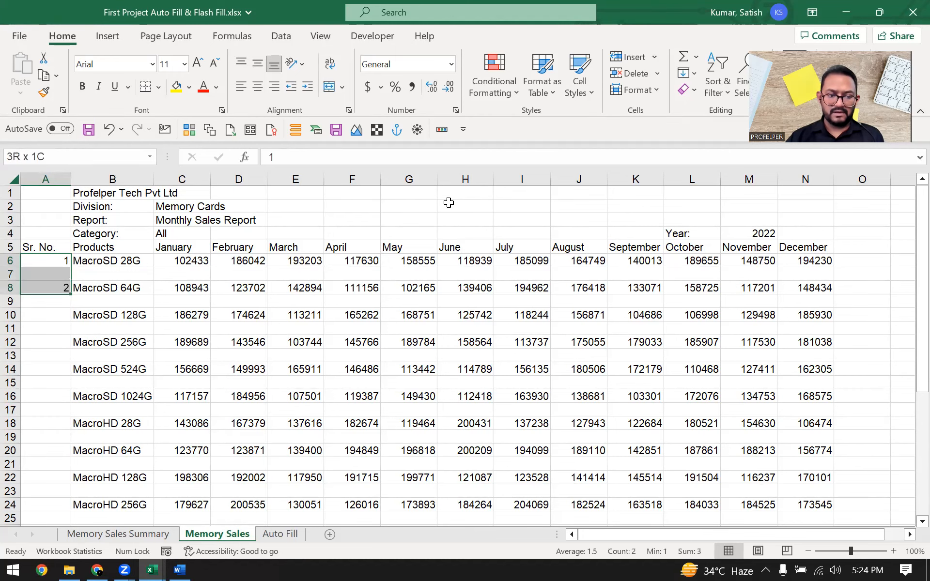
key("shift+Up")
key("shift+Up")
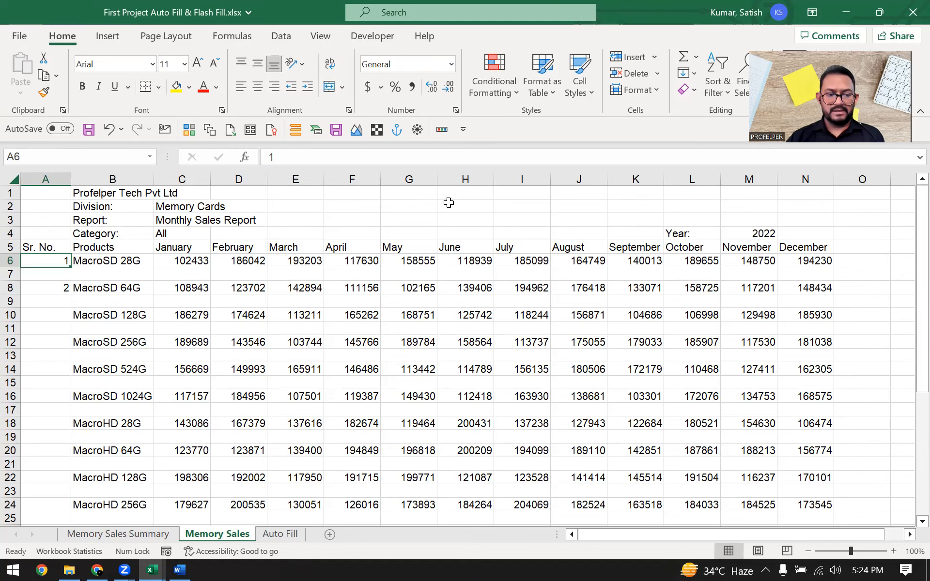
- Auto Fill the serial numbers from A6:A9 down column A through the last product, keeping the alternate rows blank
key("shift+Down")
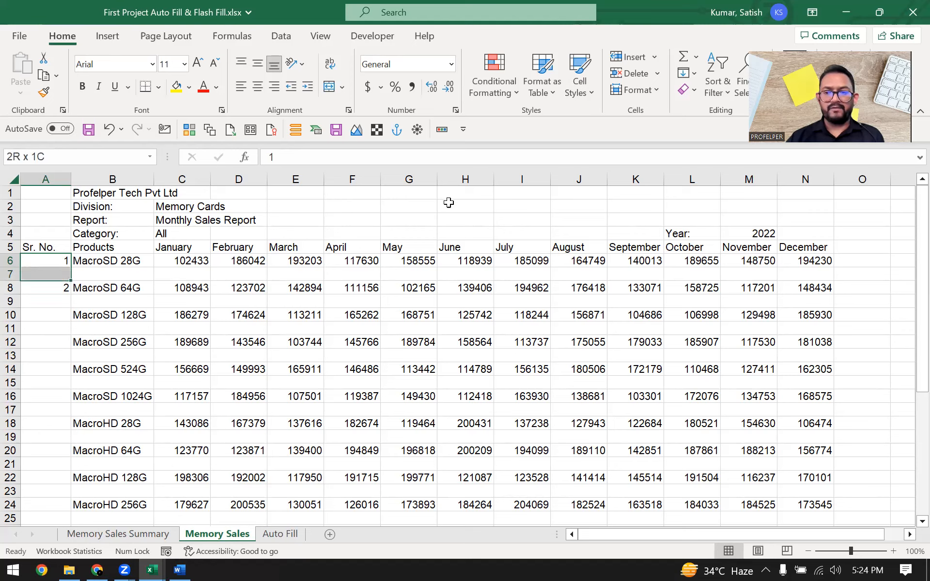
key("shift+Down")
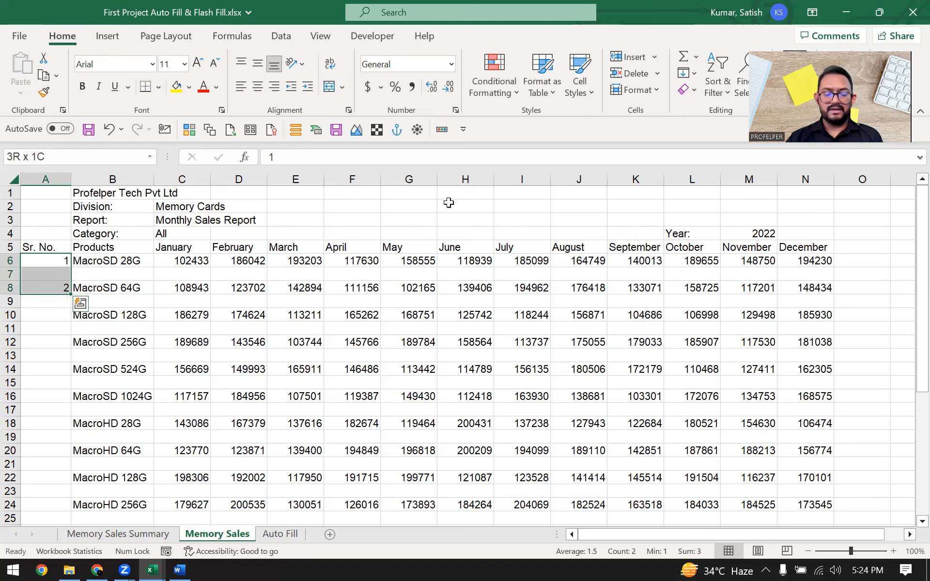
key("shift+Down")
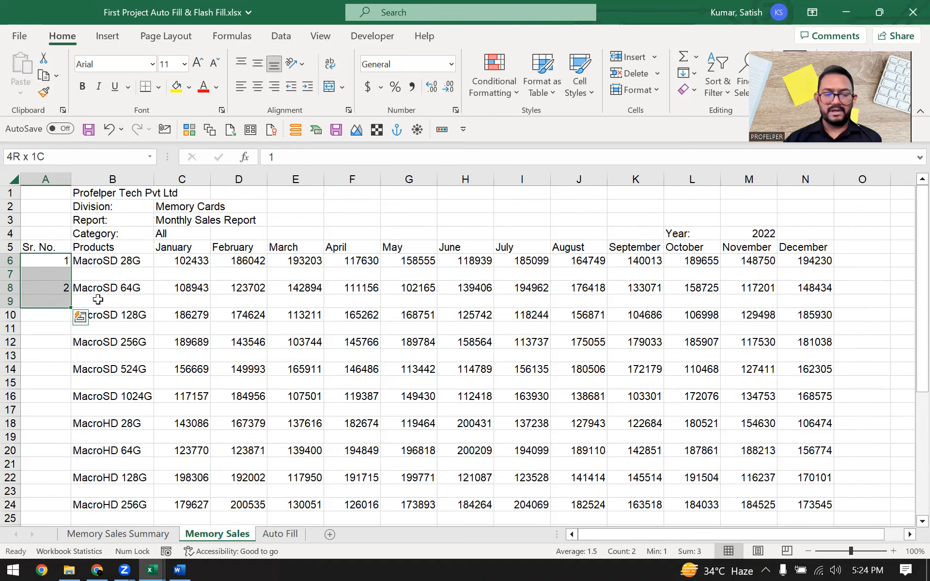
scroll(126, 290, "down", 1)
scroll(124, 246, "up", 1)
scroll(47, 285, "down", 1)
left_click_drag(72, 268, 62, 360)
left_click(97, 409)
scroll(92, 363, "up", 8)
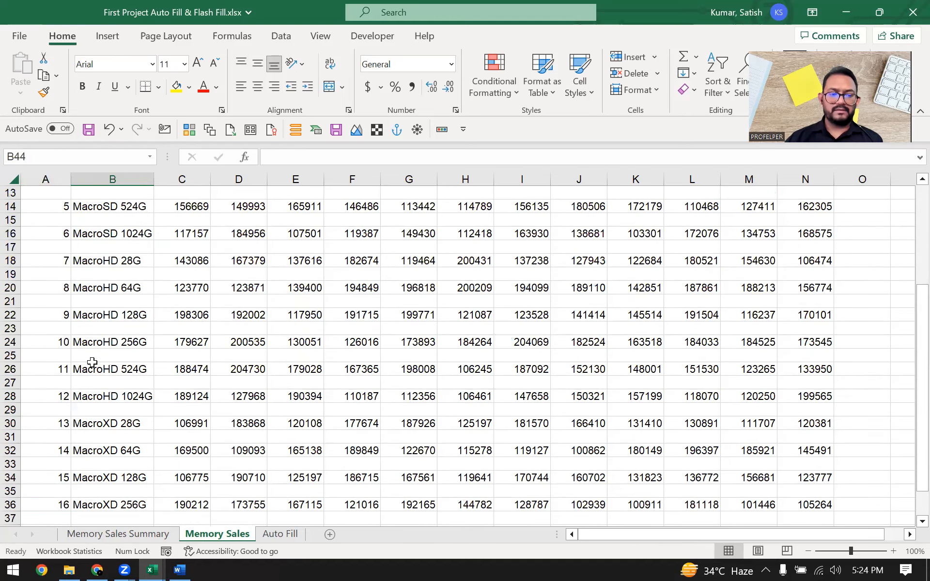
- Examine the filled serial numbers beside the products and the blank rows between them, such as row 7
left_click(48, 247)
left_click_drag(11, 239, 23, 294)
scroll(15, 259, "up", 1)
left_click(181, 357)
scroll(130, 265, "down", 2)
scroll(138, 289, "up", 2)
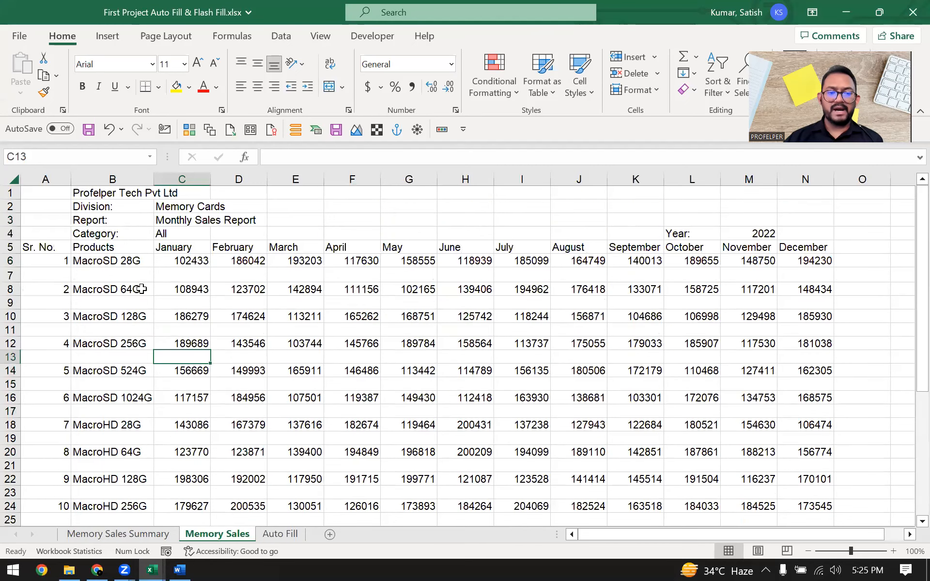
left_click(146, 274)
left_click(10, 274)
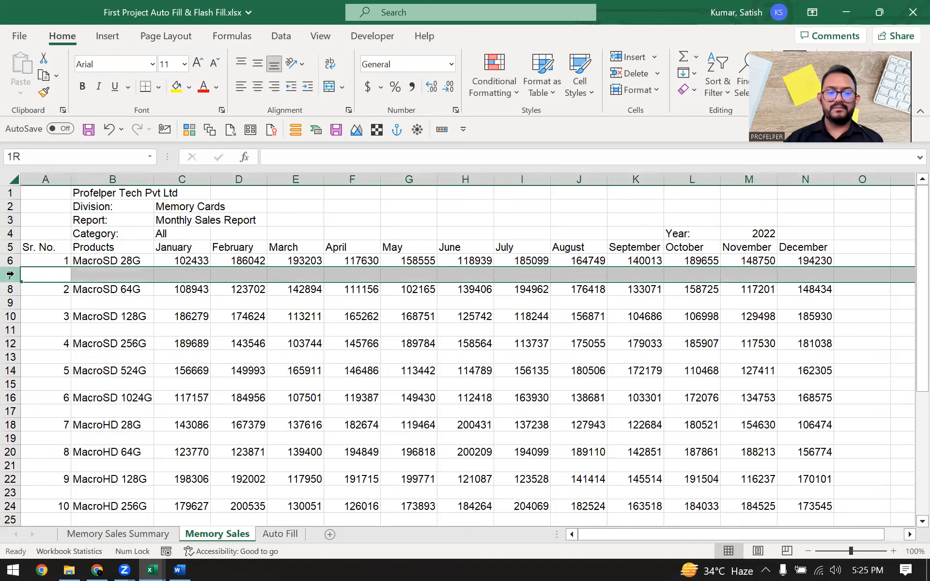
left_click(168, 342)
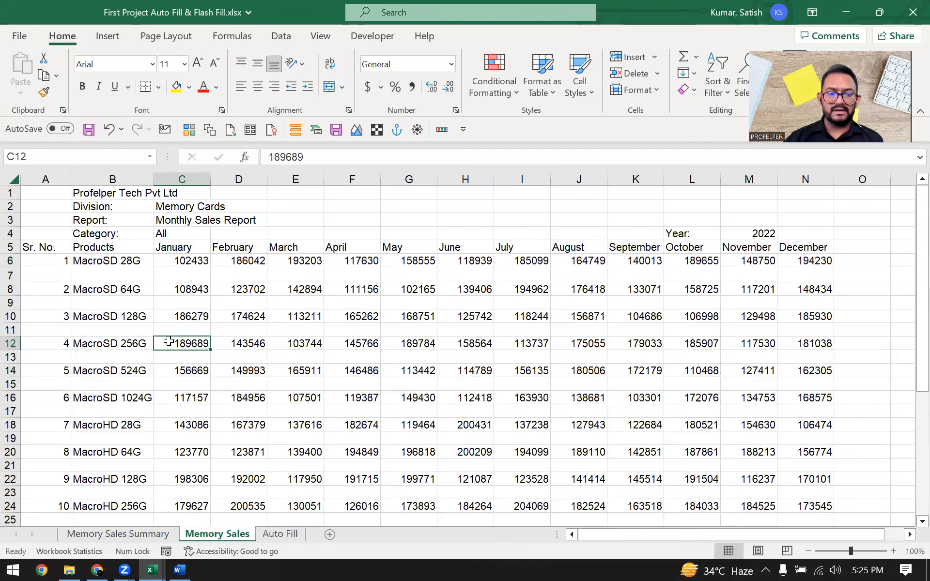
left_click(10, 274)
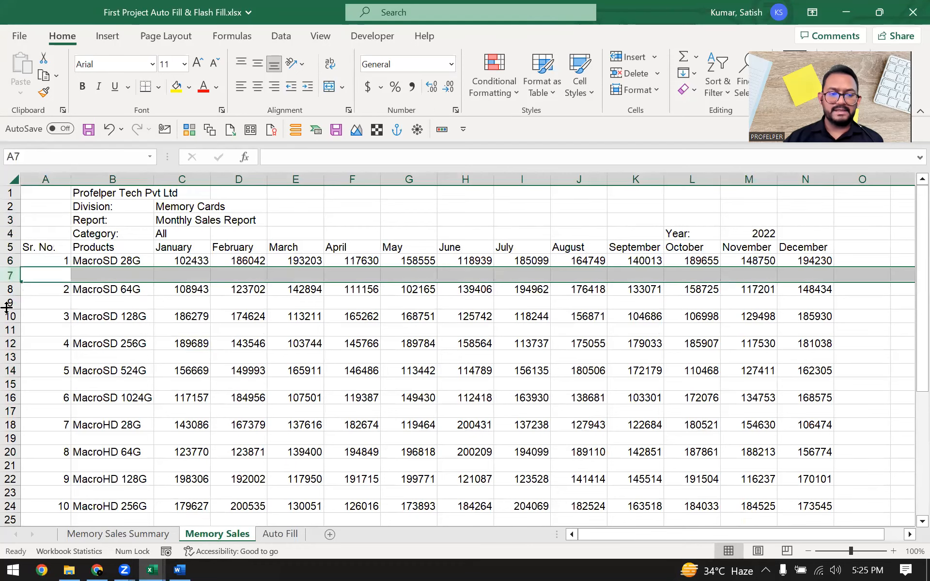
scroll(262, 355, "down", 4)
scroll(253, 344, "up", 4)
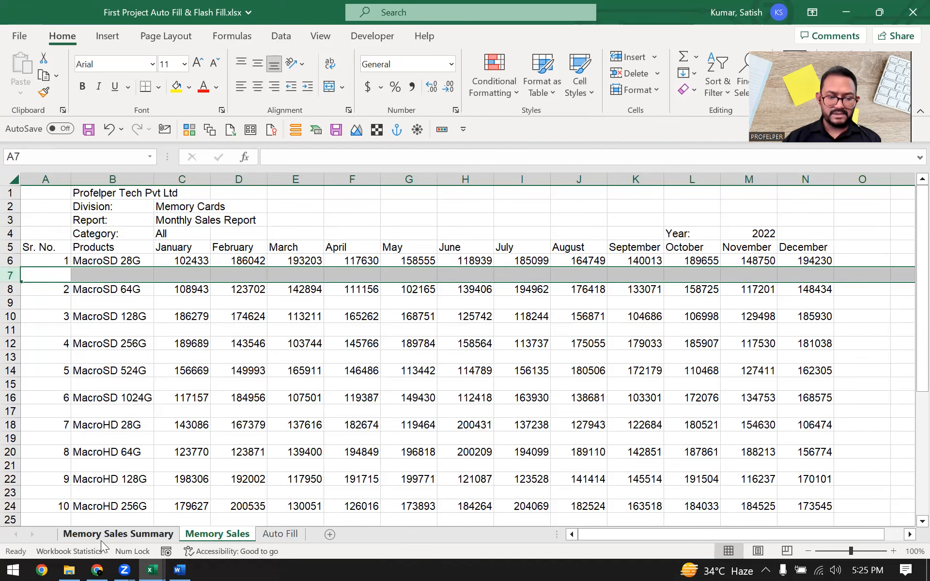
- Switch to the Memory Sales Summary sheet and insert a blank column before the Products column
left_click(120, 533)
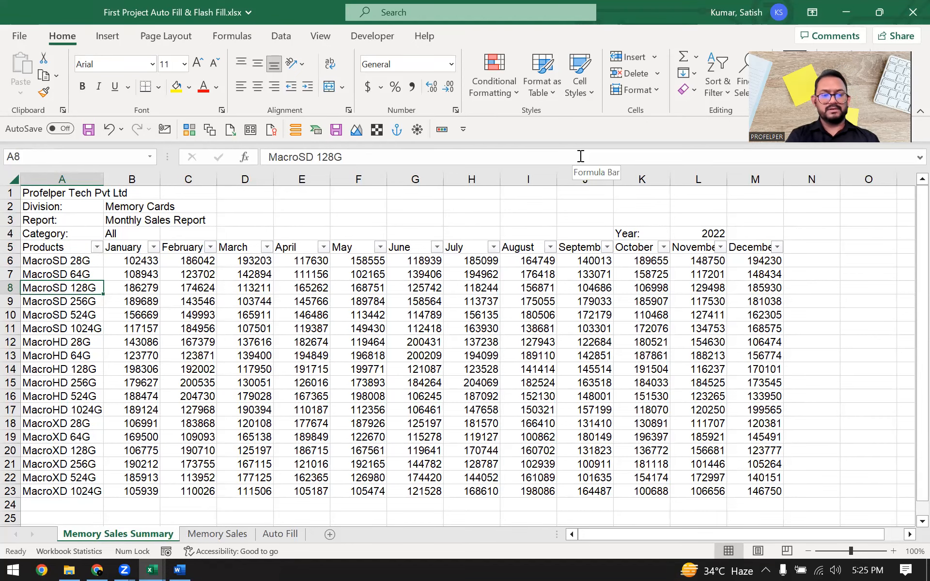
key("Up")
key("Up")
key("Up")
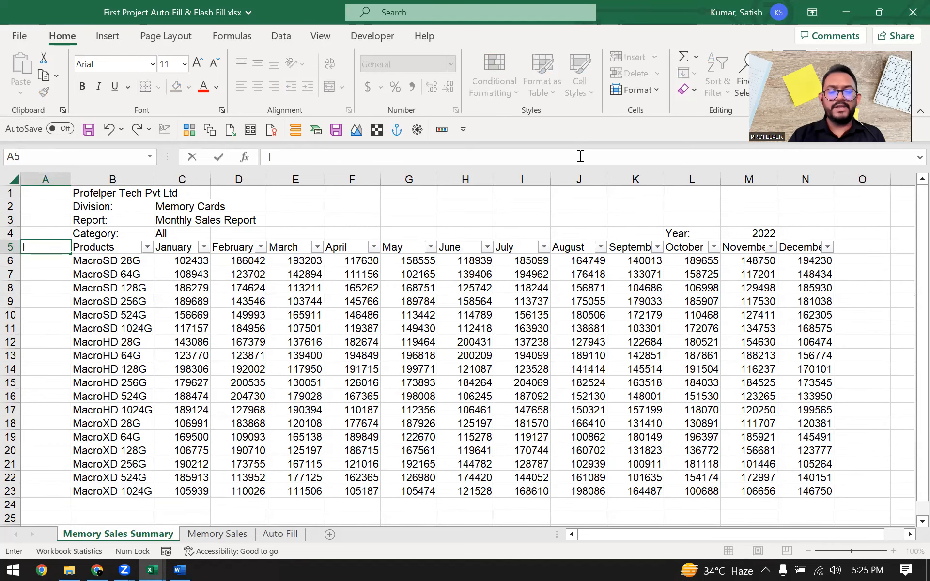
- Enter the header Product ID in A5, beside the Products header
key("Right")
key("Down")
key("ctrl+shift+Down")
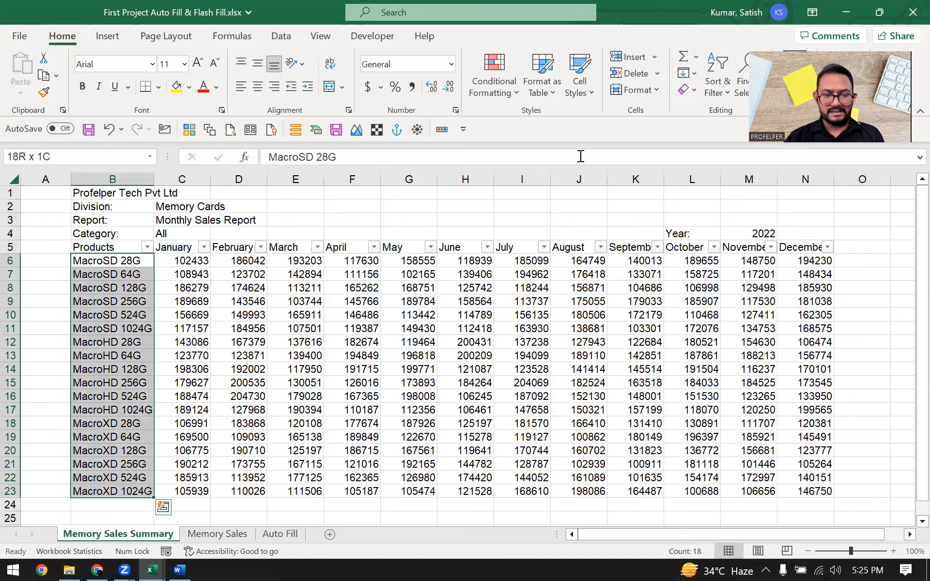
key("Up")
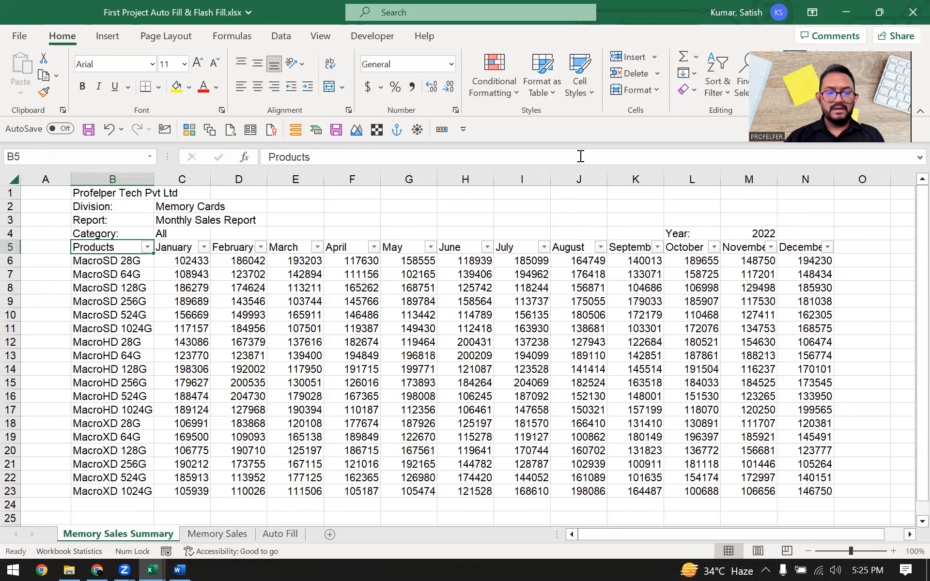
key("Left")
type("Product ID")
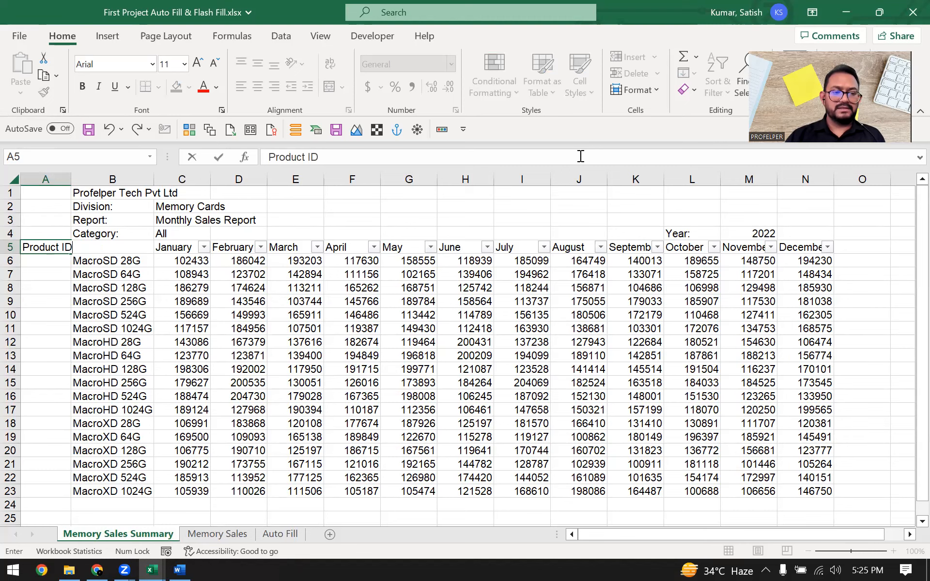
key("Return")
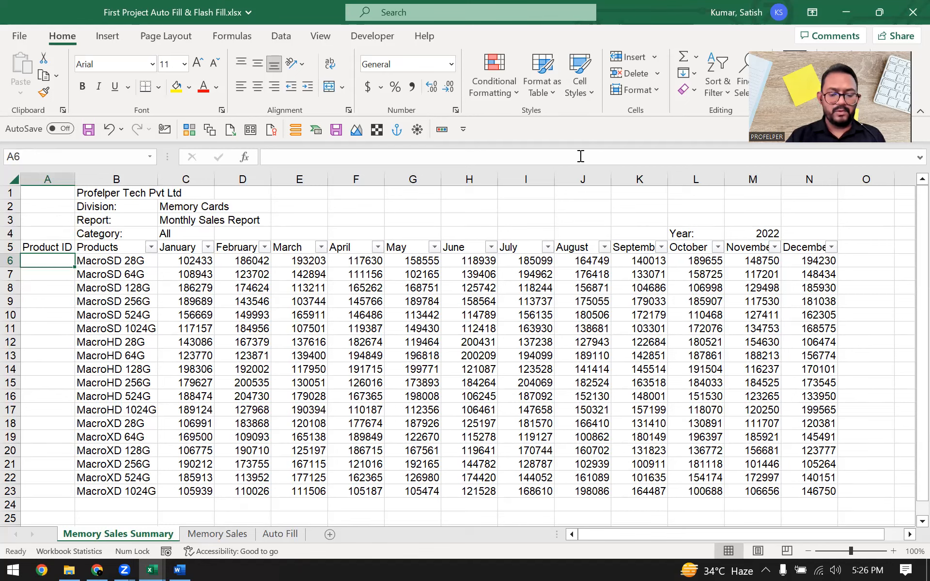
- Enter the product ID MC-1001 in A6 for MacroSD 28G
type("MC")
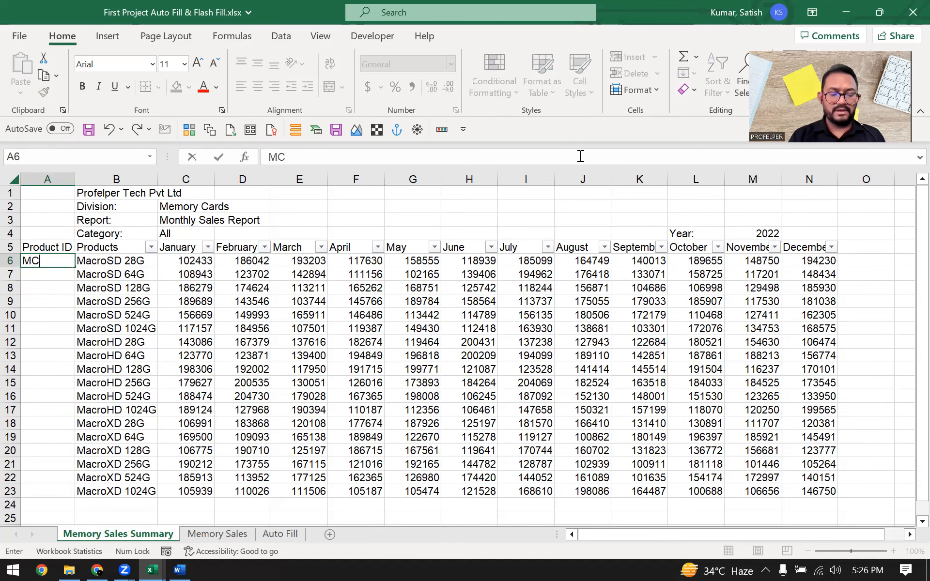
type("-")
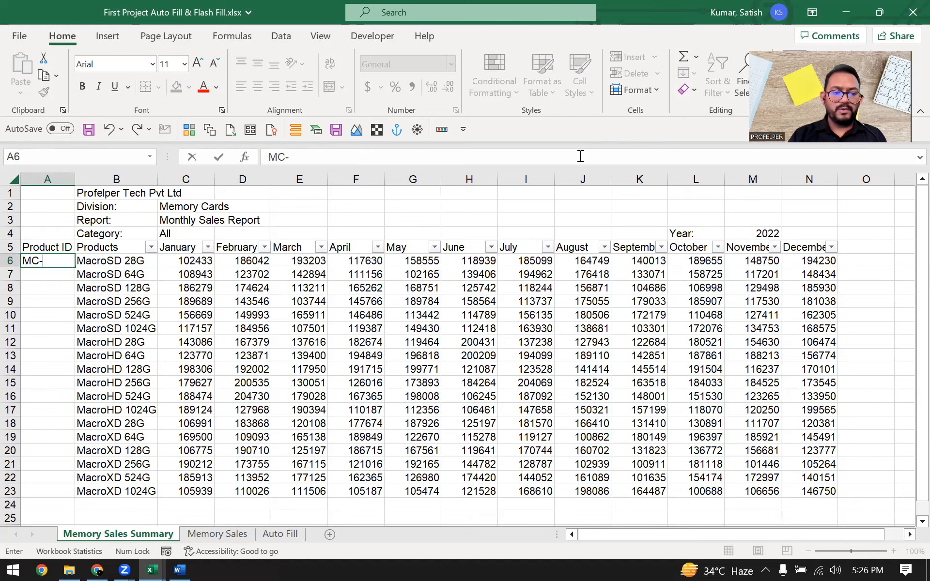
type("1001")
key("Return")
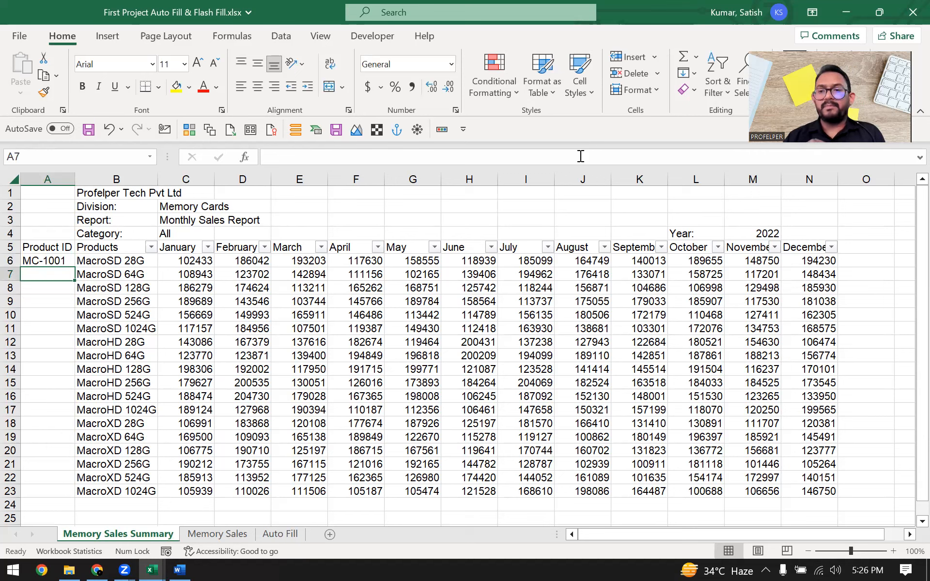
key("Up")
key("Down")
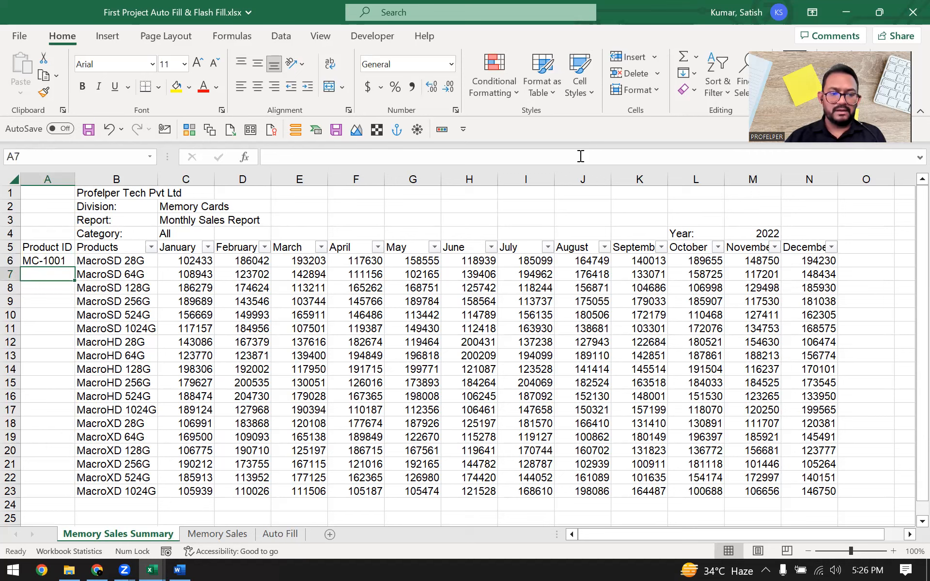
- Enter the product ID MC-1002 in A7 for MacroSD 64G
type("mc")
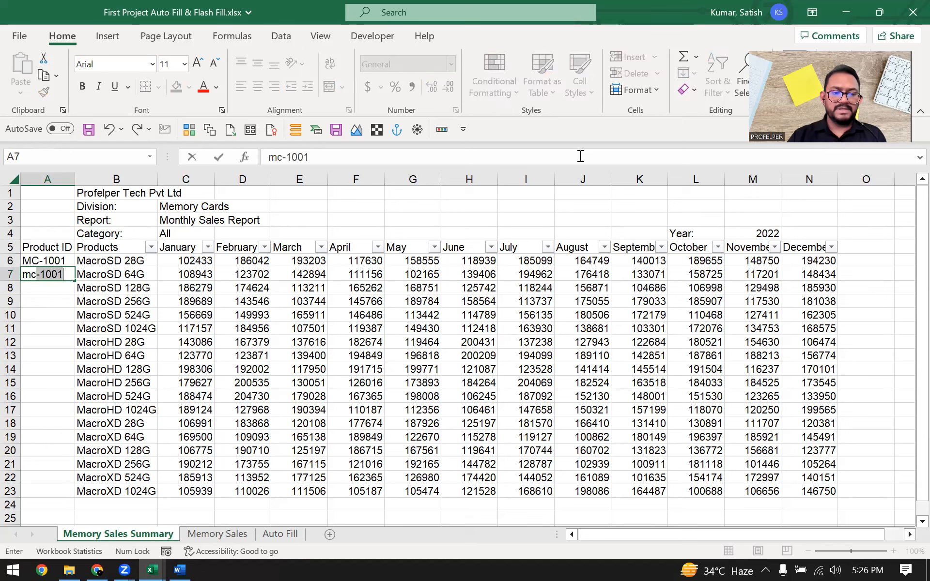
key("Return")
key("Up")
key("F2")
key("BackSpace")
type("2")
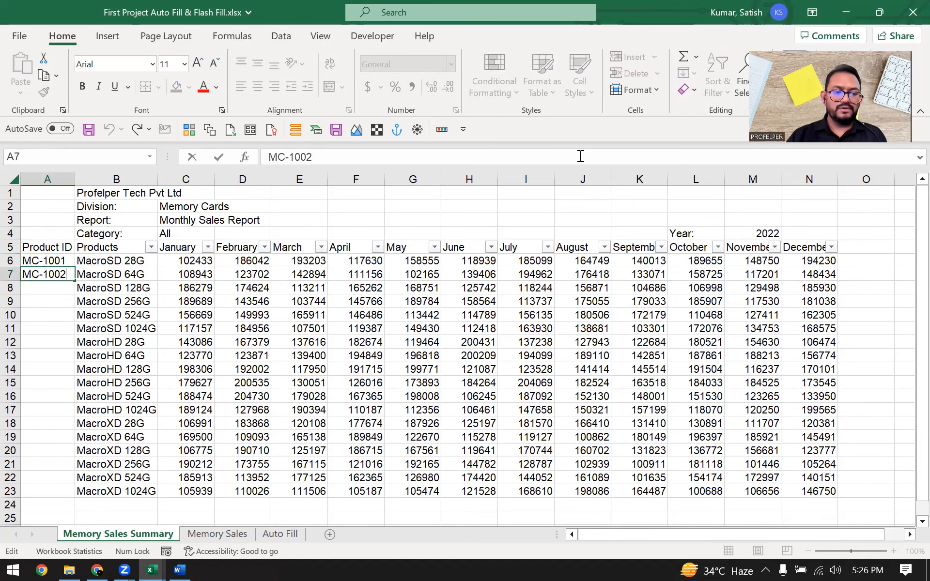
key("shift+Return")
- Auto Fill the product IDs from A6:A7 down to MC-1018 in A23 and review the filled column
key("shift+Down")
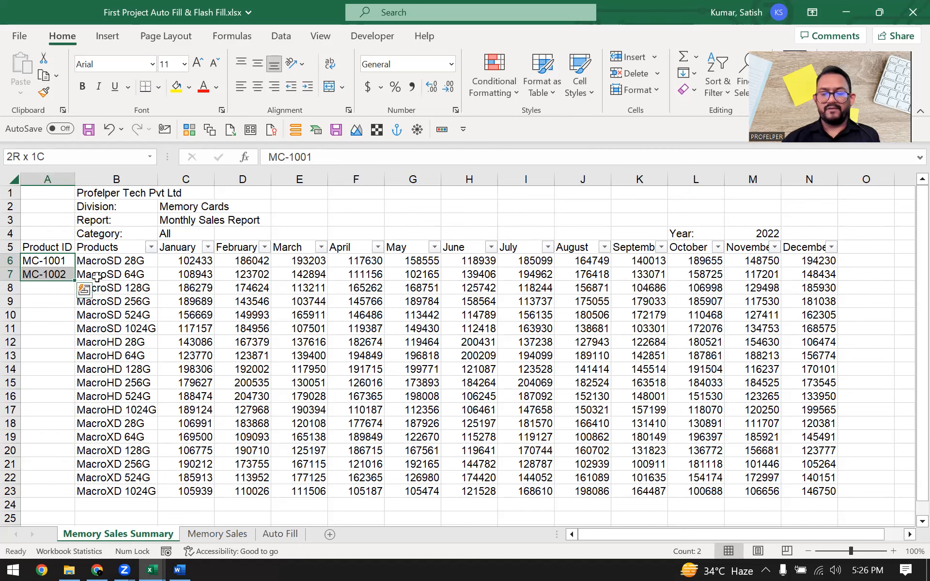
left_click_drag(66, 436, 64, 501)
left_click(66, 356)
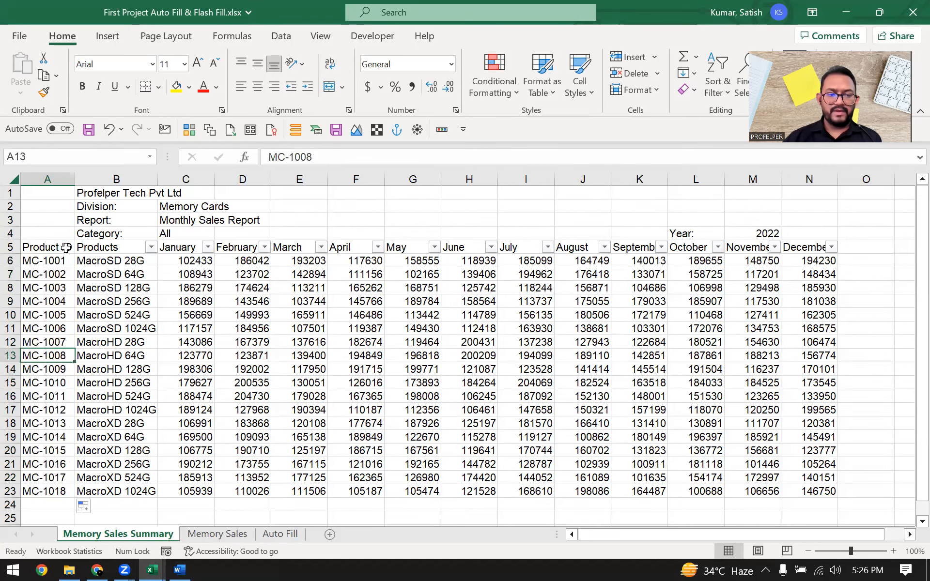
left_click_drag(51, 262, 49, 492)
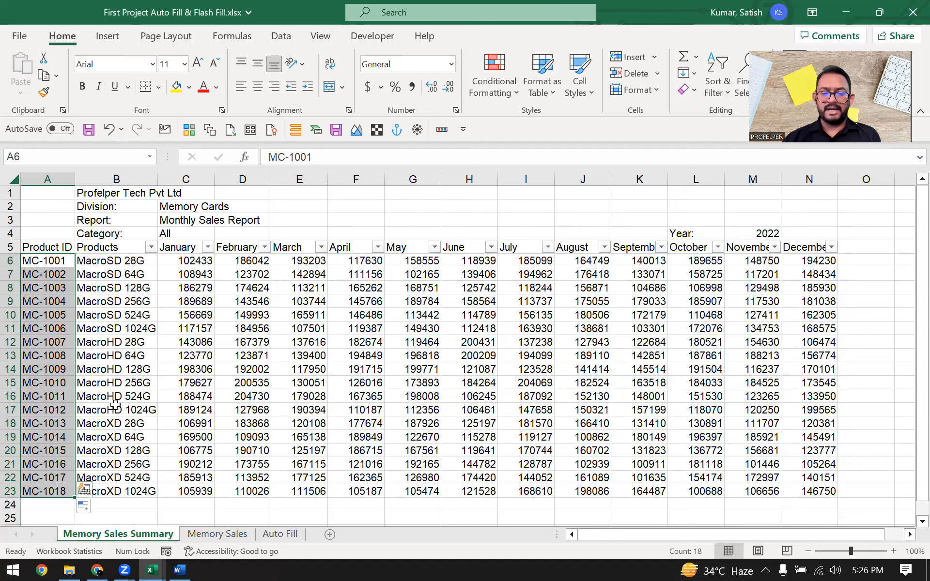
left_click(308, 302)
left_click(697, 327)
left_click_drag(569, 341, 542, 340)
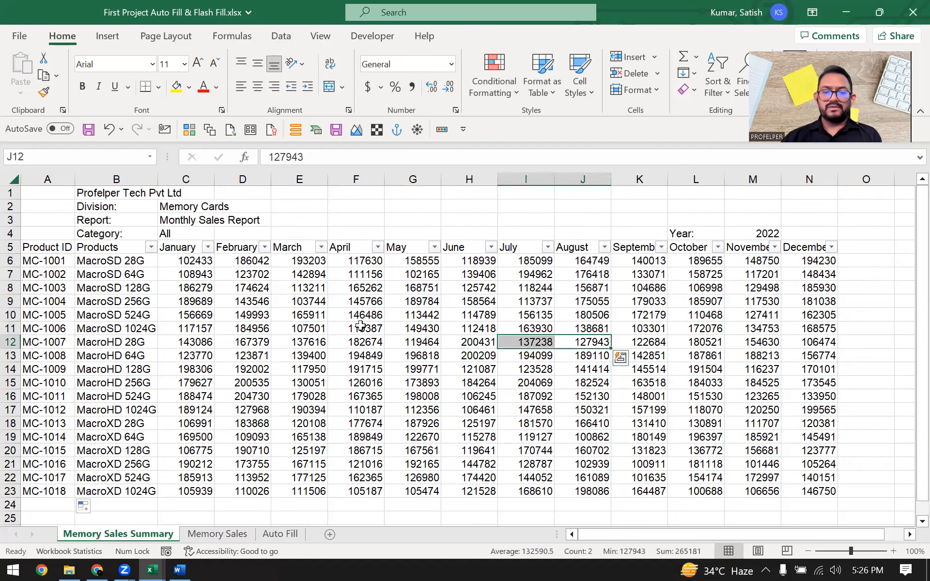
left_click(358, 325)
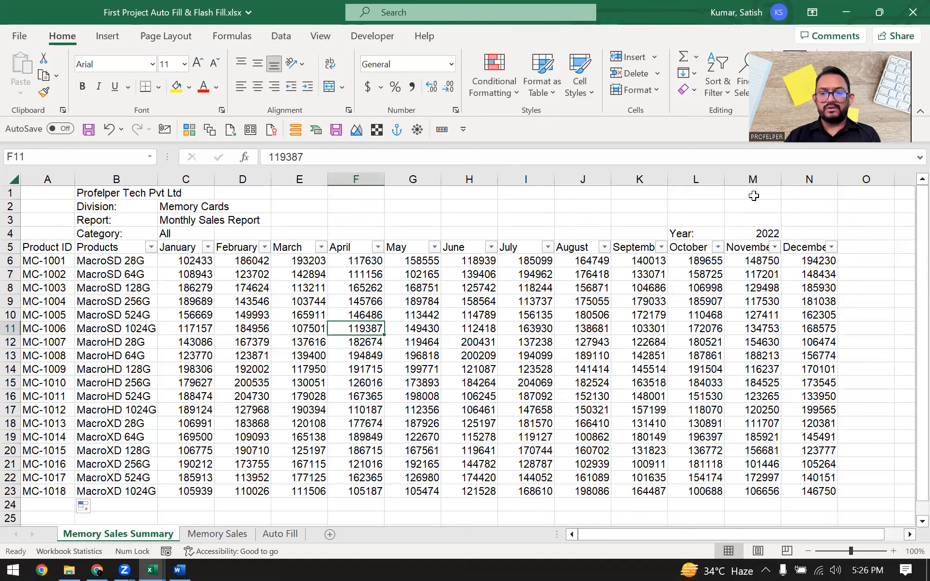